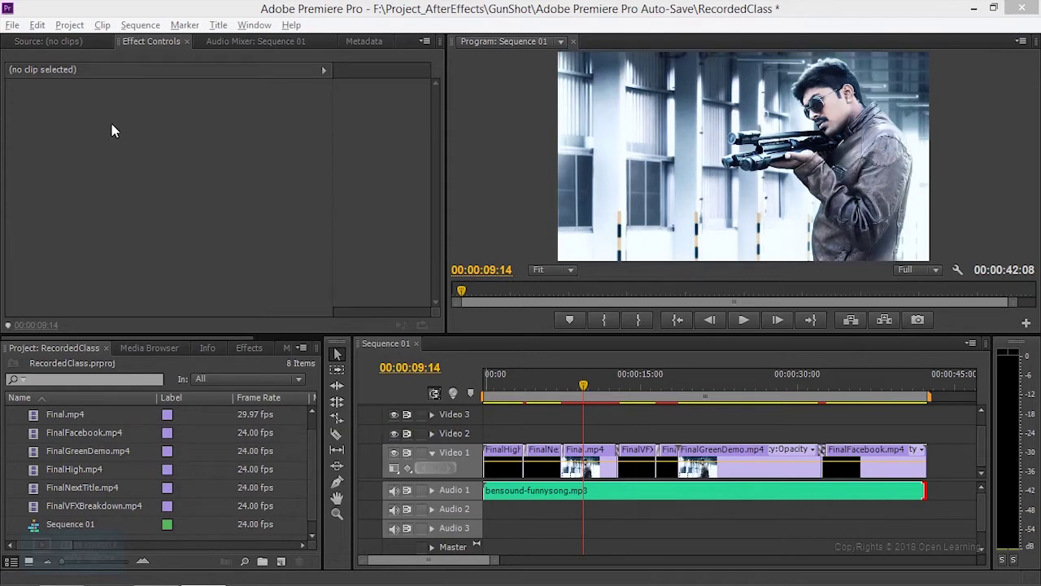
# Create a default still title named Title 01 at 1920×1080.
pyautogui.click(215, 26)
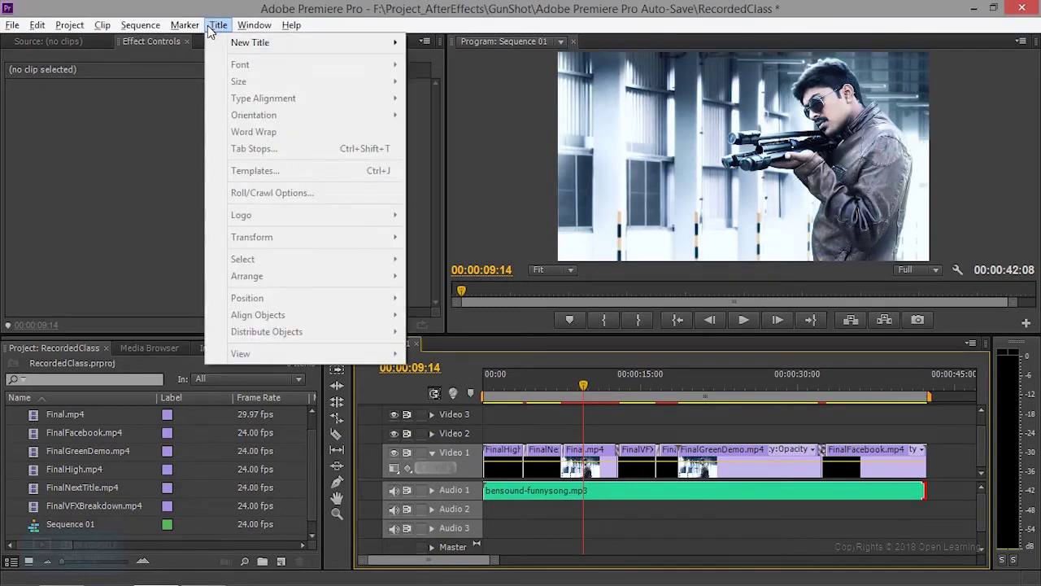
pyautogui.moveTo(285, 50)
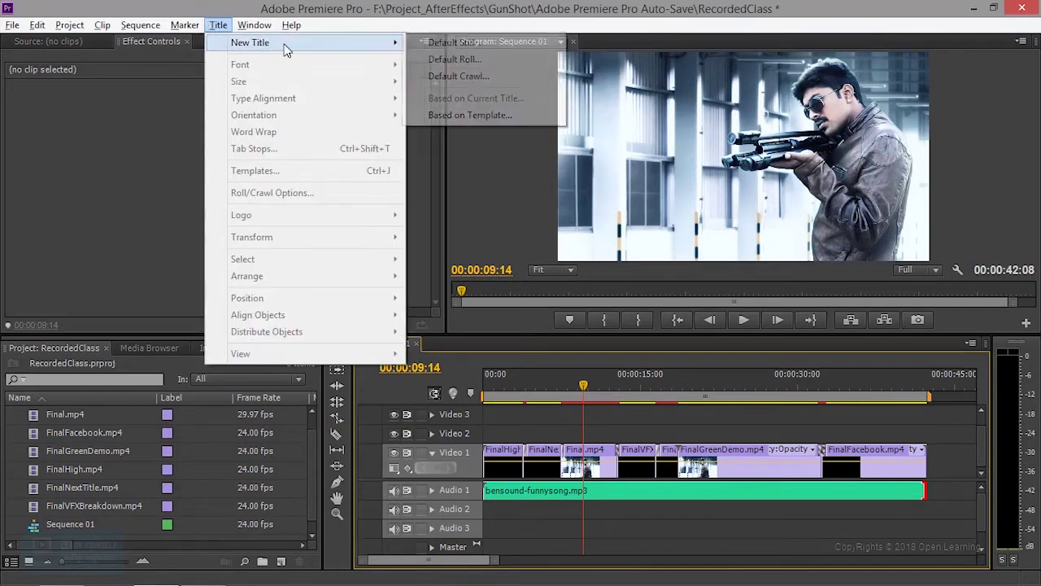
pyautogui.click(484, 42)
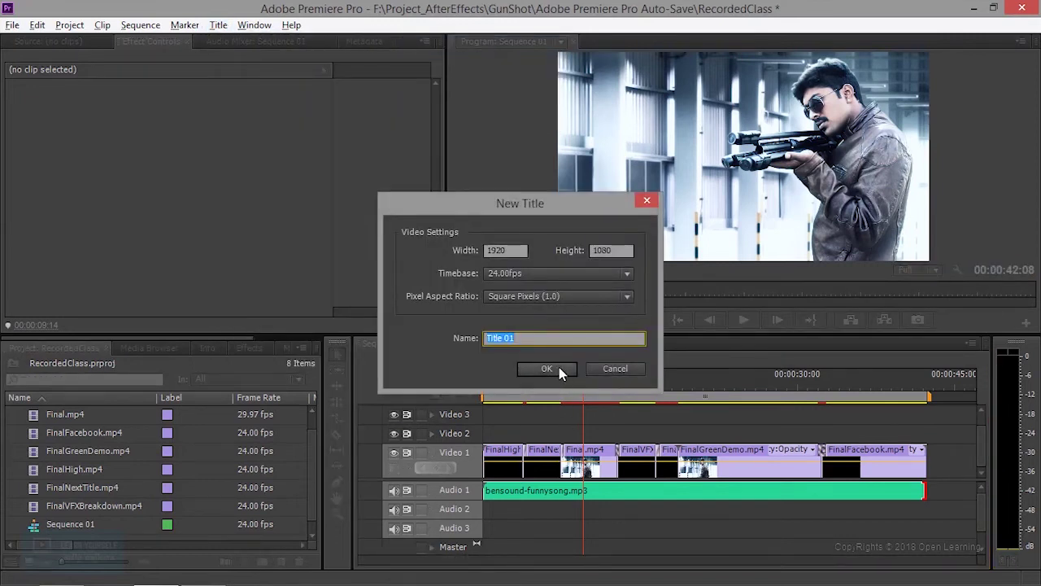
pyautogui.click(558, 367)
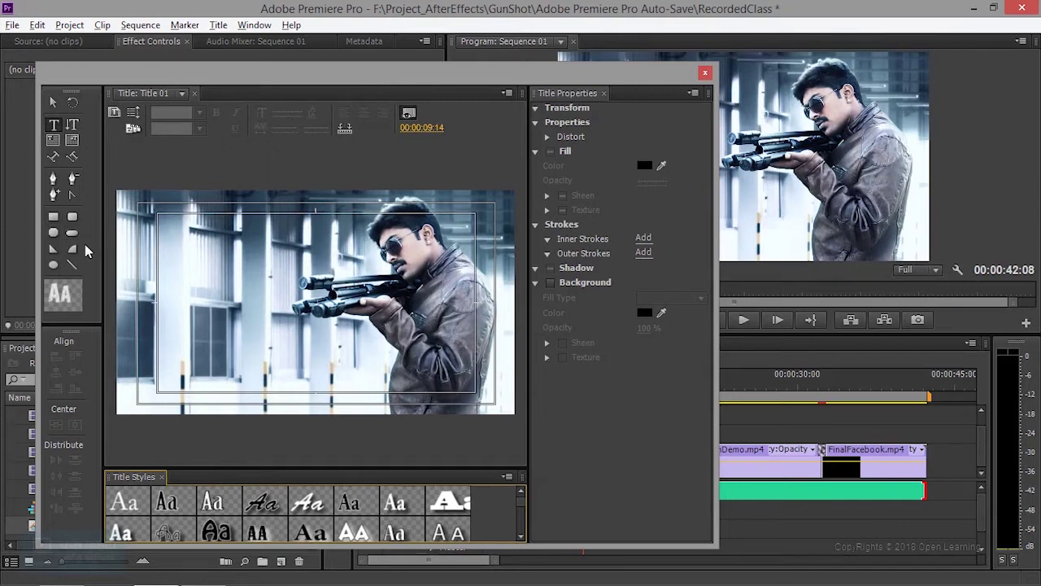
# Draw a white rectangle, rotate it to 27.8° and stretch it across the title's left side.
pyautogui.click(54, 218)
pyautogui.moveTo(114, 187); pyautogui.dragTo(235, 415)
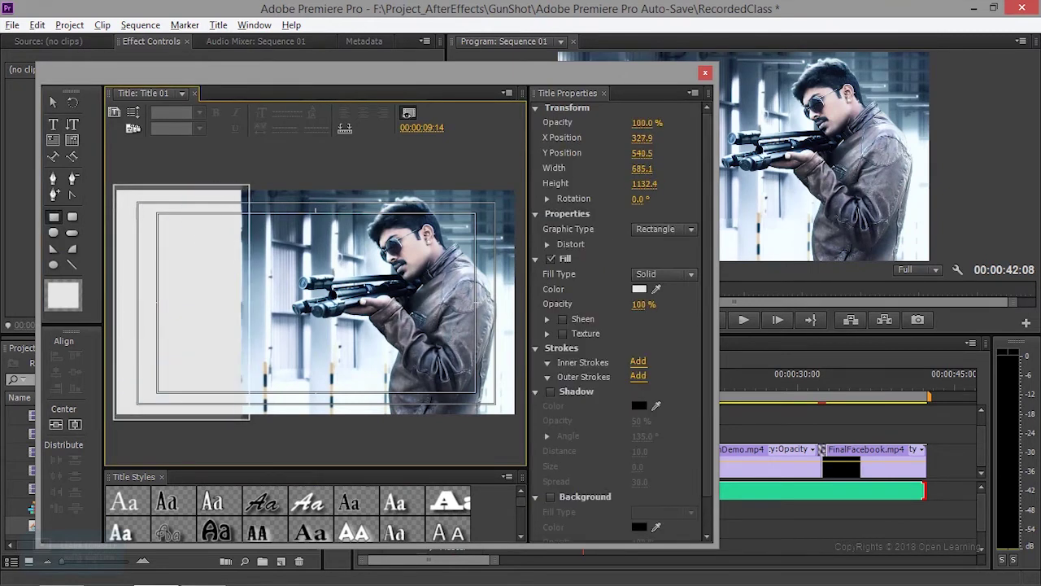
pyautogui.moveTo(234, 414)
pyautogui.mouseDown()
pyautogui.moveTo(286, 429)
pyautogui.moveTo(276, 414)
pyautogui.mouseUp()
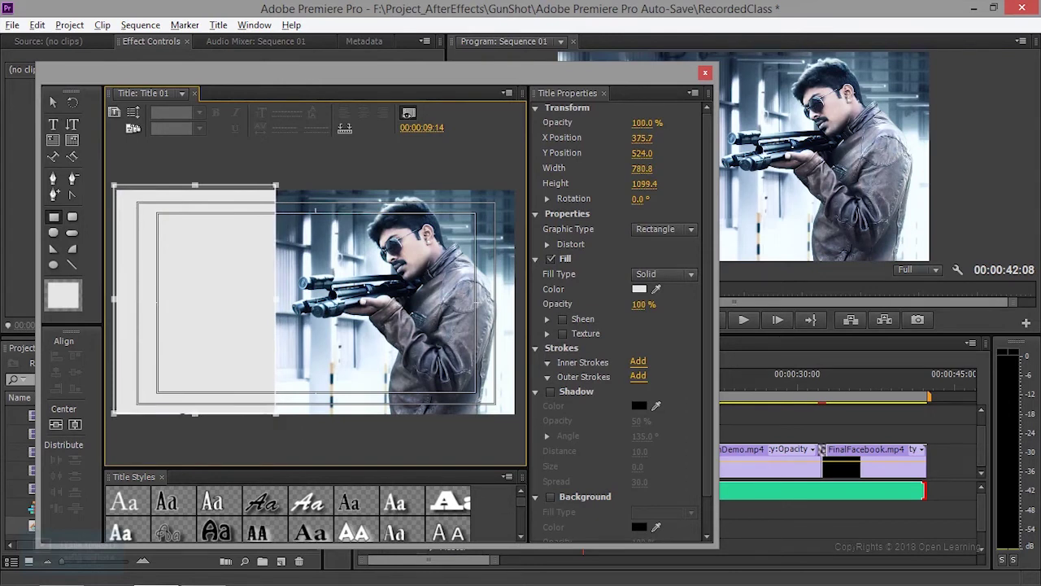
pyautogui.moveTo(279, 184); pyautogui.dragTo(321, 236)
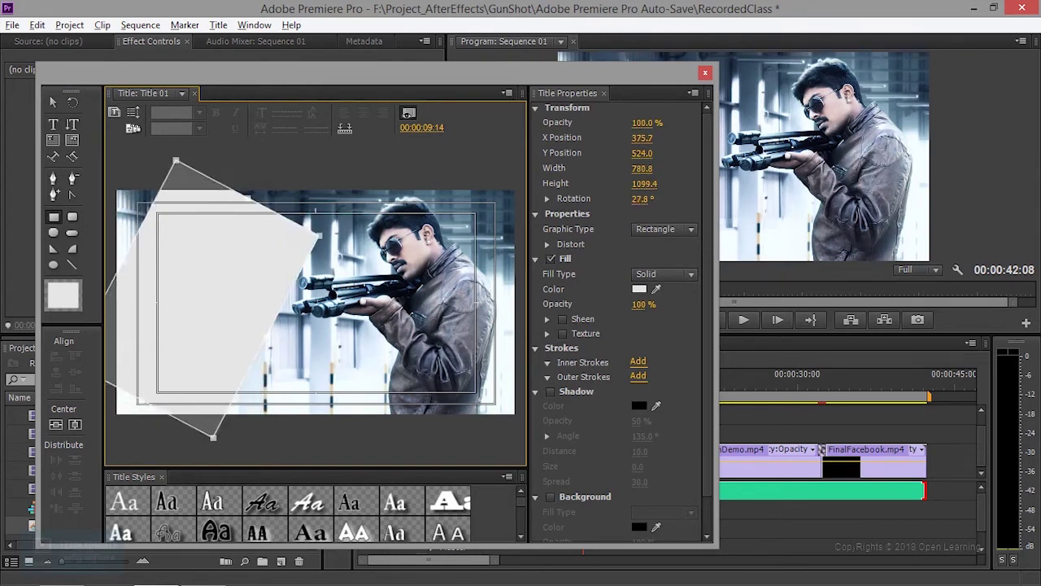
pyautogui.moveTo(245, 197); pyautogui.dragTo(275, 147)
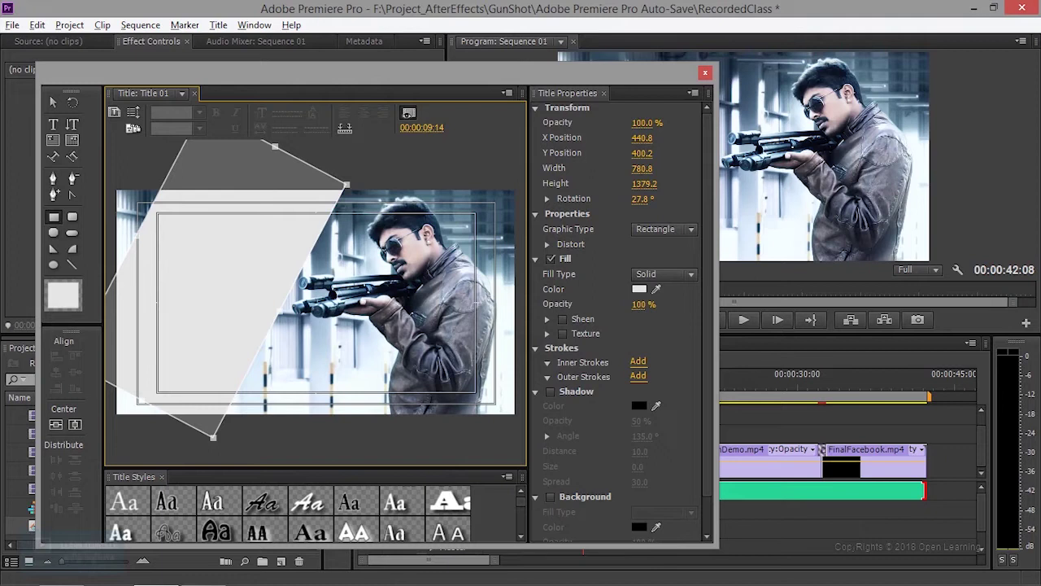
pyautogui.moveTo(140, 395); pyautogui.dragTo(108, 376)
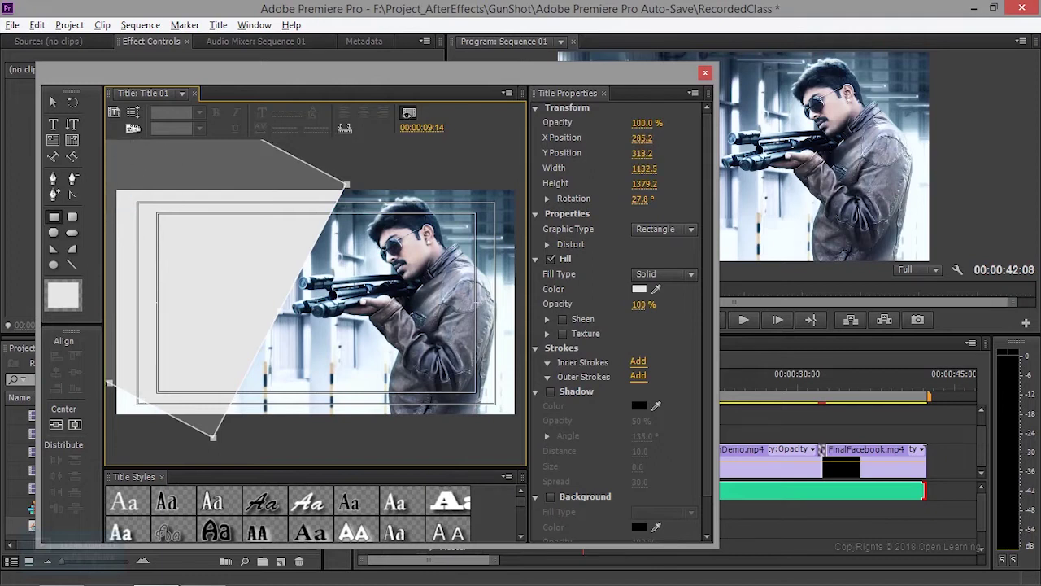
pyautogui.moveTo(213, 437); pyautogui.dragTo(187, 450)
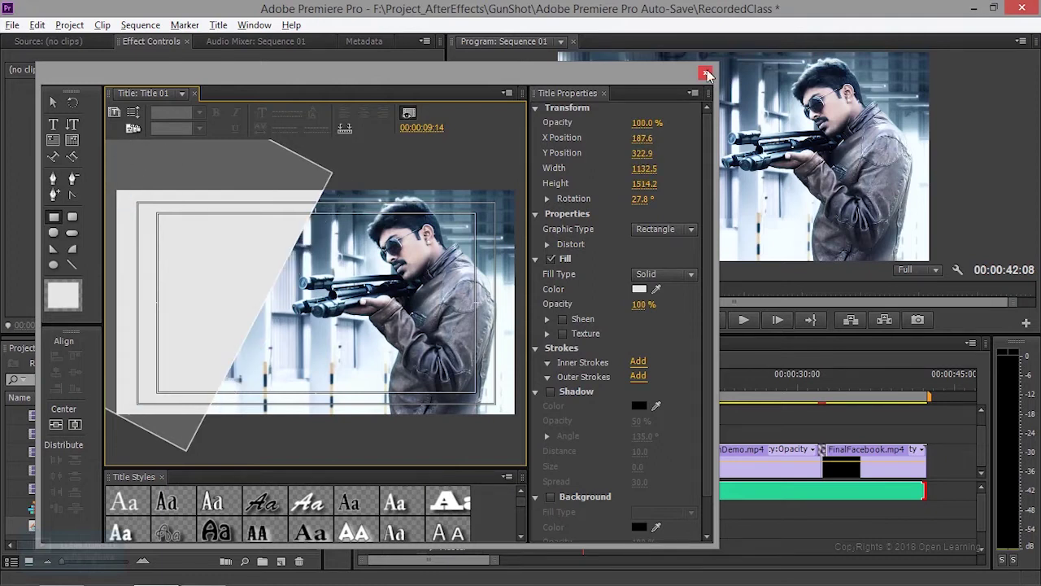
pyautogui.click(706, 75)
# Place Title 01 on Video 2 above the gunshot clip near 00:00:09 and select it.
pyautogui.click(706, 75)
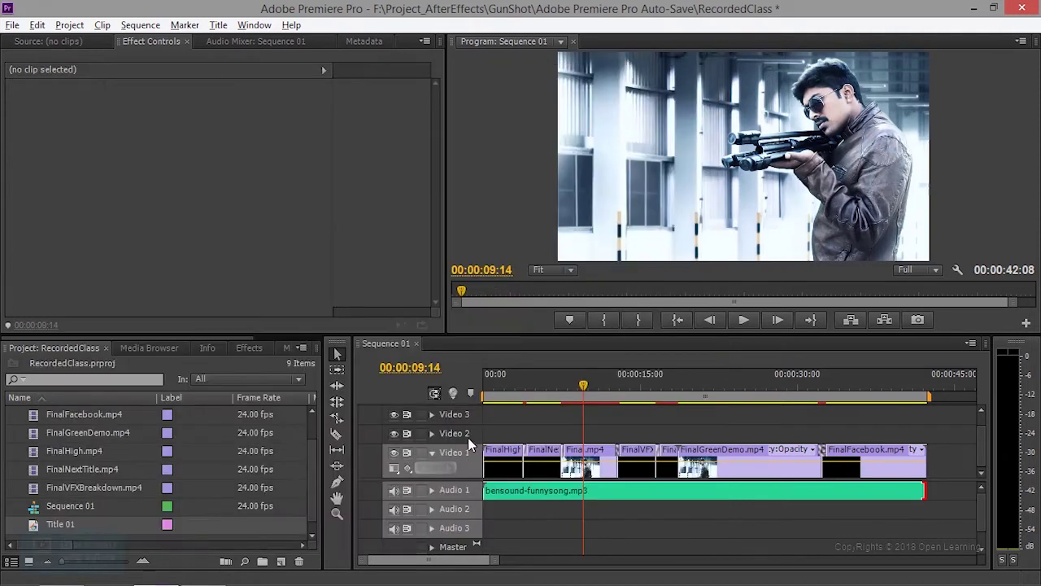
pyautogui.moveTo(54, 524)
pyautogui.mouseDown()
pyautogui.moveTo(598, 434)
pyautogui.moveTo(578, 434)
pyautogui.moveTo(616, 444)
pyautogui.mouseUp()
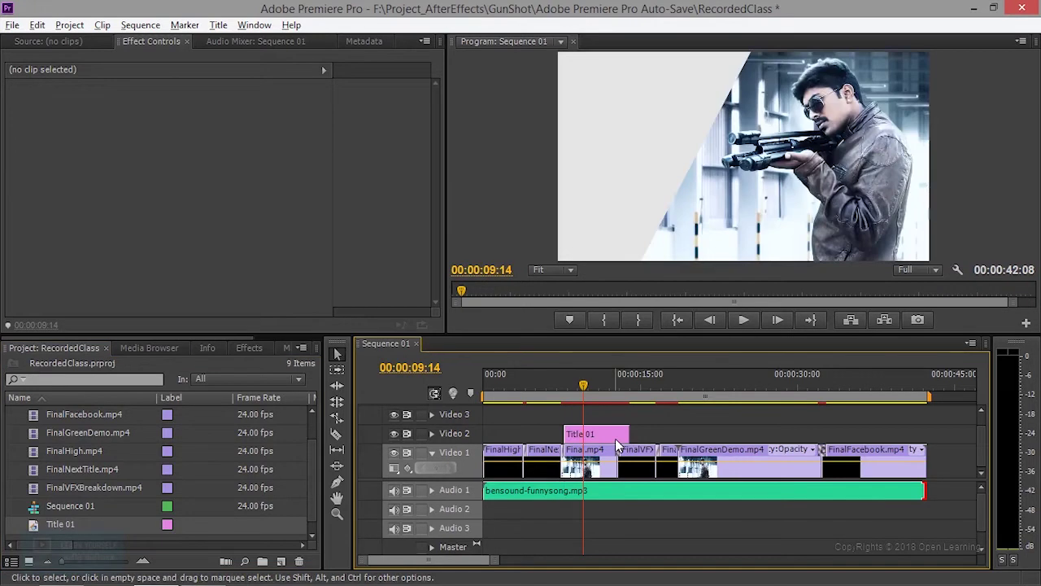
pyautogui.moveTo(582, 384)
pyautogui.mouseDown()
pyautogui.moveTo(562, 390)
pyautogui.moveTo(580, 390)
pyautogui.mouseUp()
pyautogui.click(597, 437)
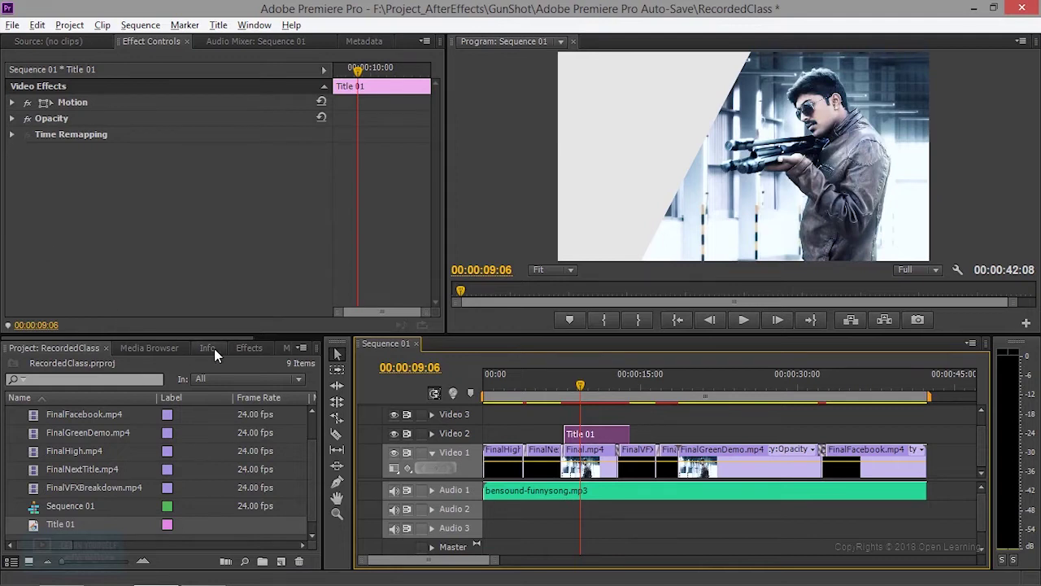
# Apply the Transform effect to Title 01 and enable Position keyframing at 00:00:09:07.
pyautogui.click(249, 348)
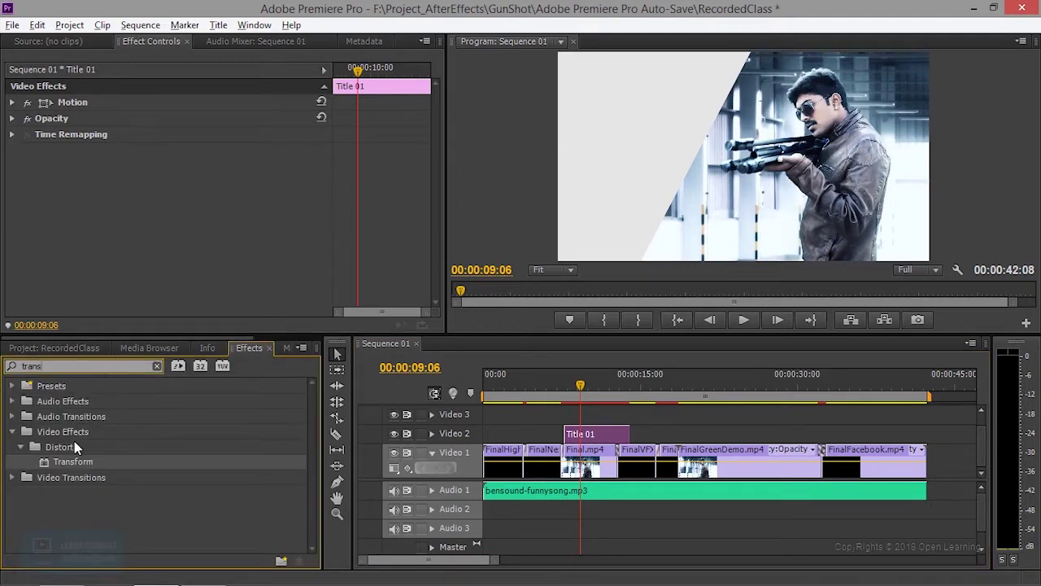
pyautogui.moveTo(74, 463); pyautogui.dragTo(594, 433)
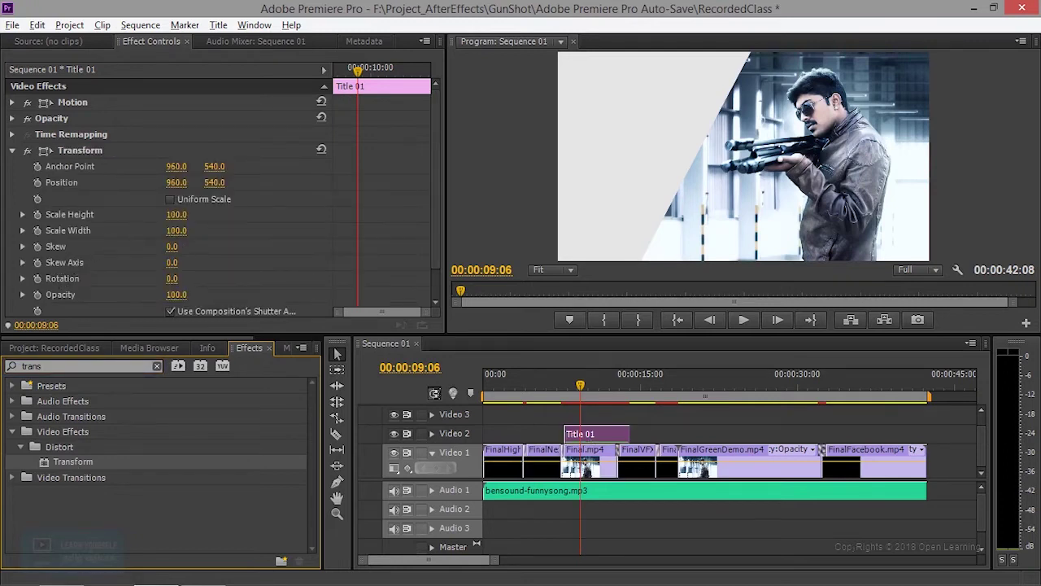
pyautogui.moveTo(358, 73); pyautogui.dragTo(317, 86)
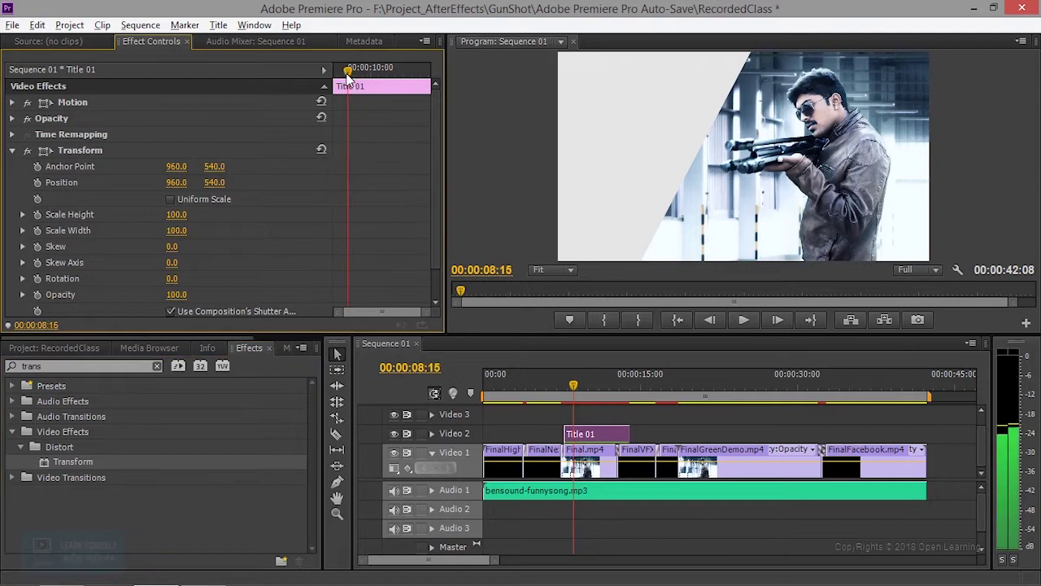
pyautogui.moveTo(333, 82); pyautogui.dragTo(358, 84)
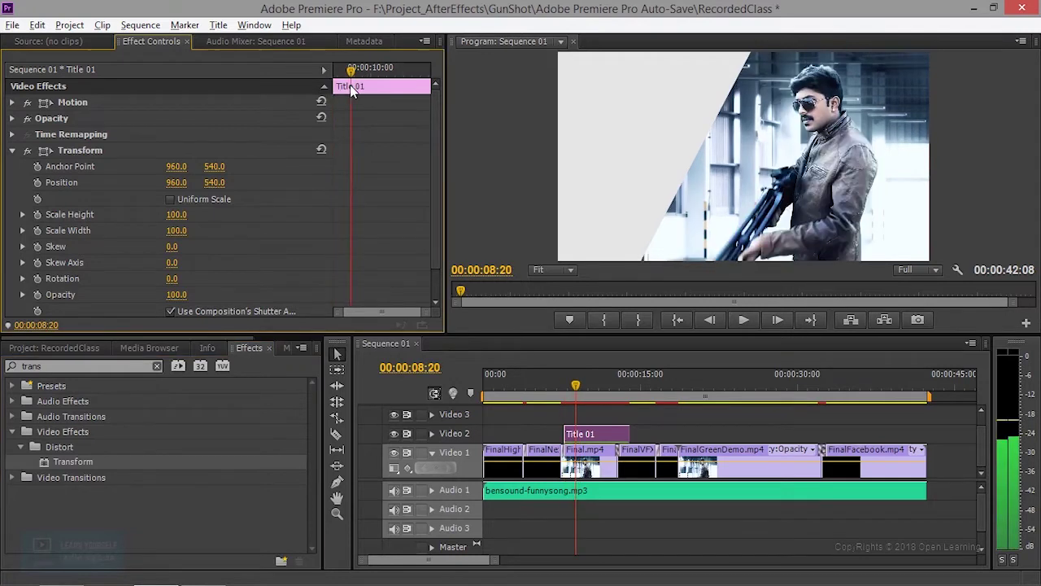
pyautogui.click(36, 182)
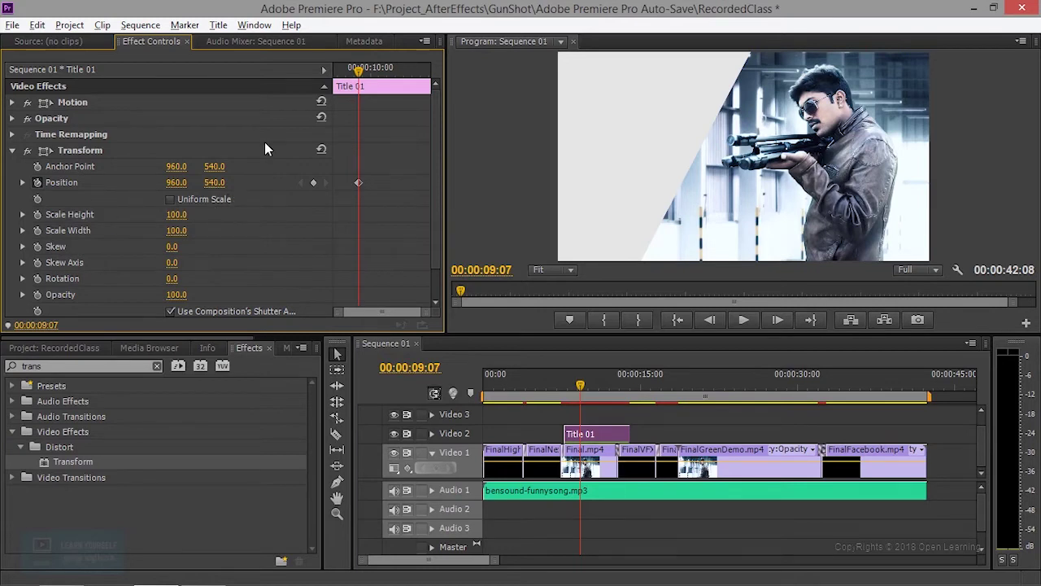
# Keyframe Position X from -101.0 at the clip start to 960 at 00:00:10:05, then preview.
pyautogui.moveTo(358, 72); pyautogui.dragTo(374, 87)
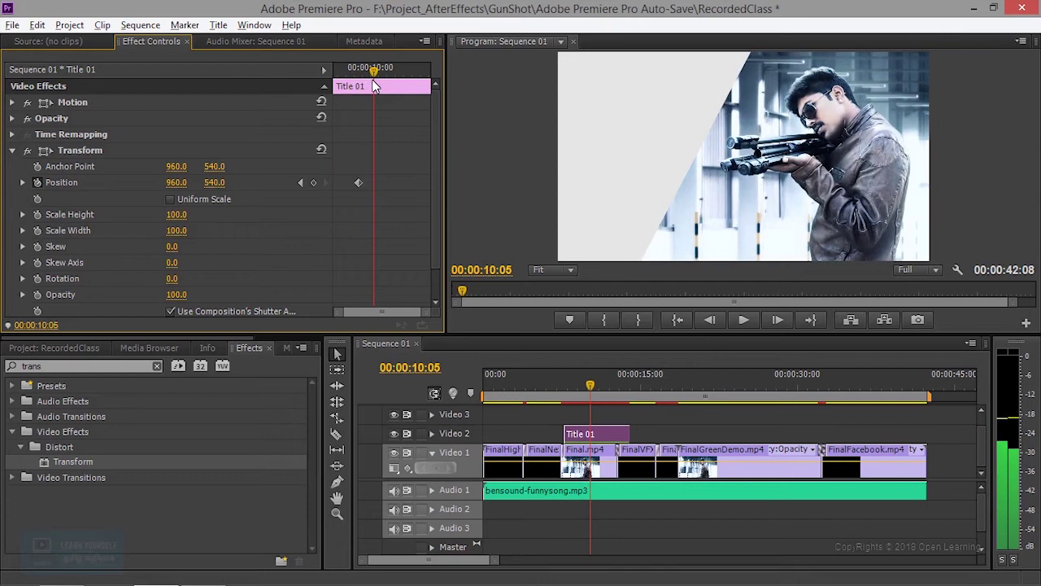
pyautogui.click(313, 184)
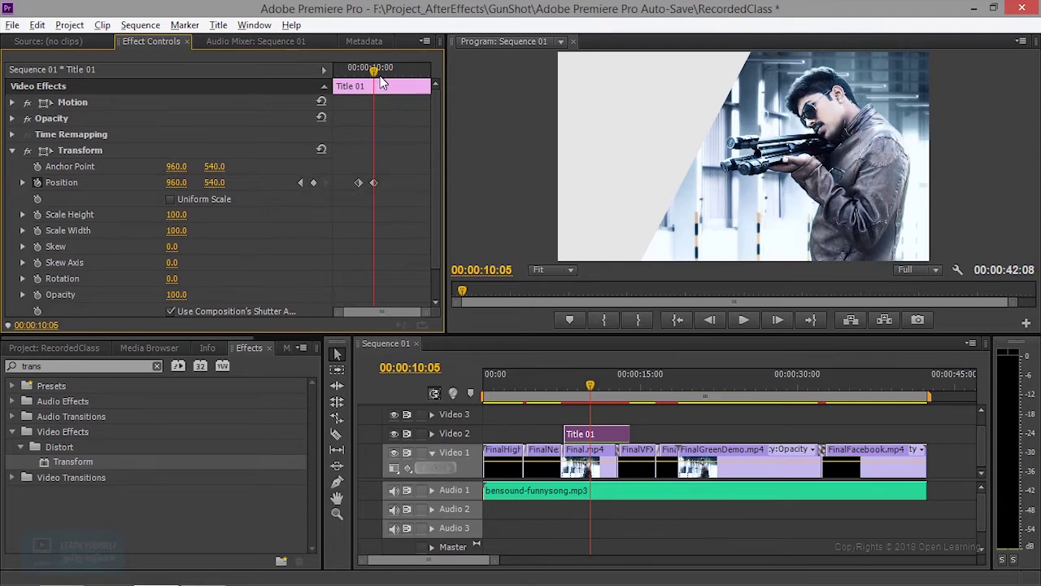
pyautogui.moveTo(373, 68); pyautogui.dragTo(321, 81)
pyautogui.moveTo(177, 182); pyautogui.dragTo(81, 182)
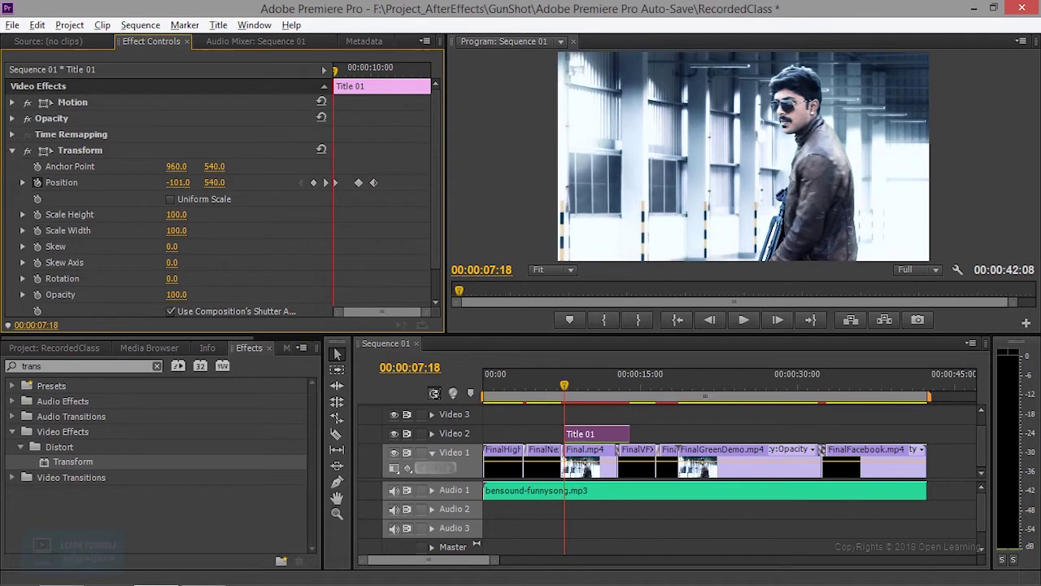
pyautogui.click(180, 182)
pyautogui.click(743, 319)
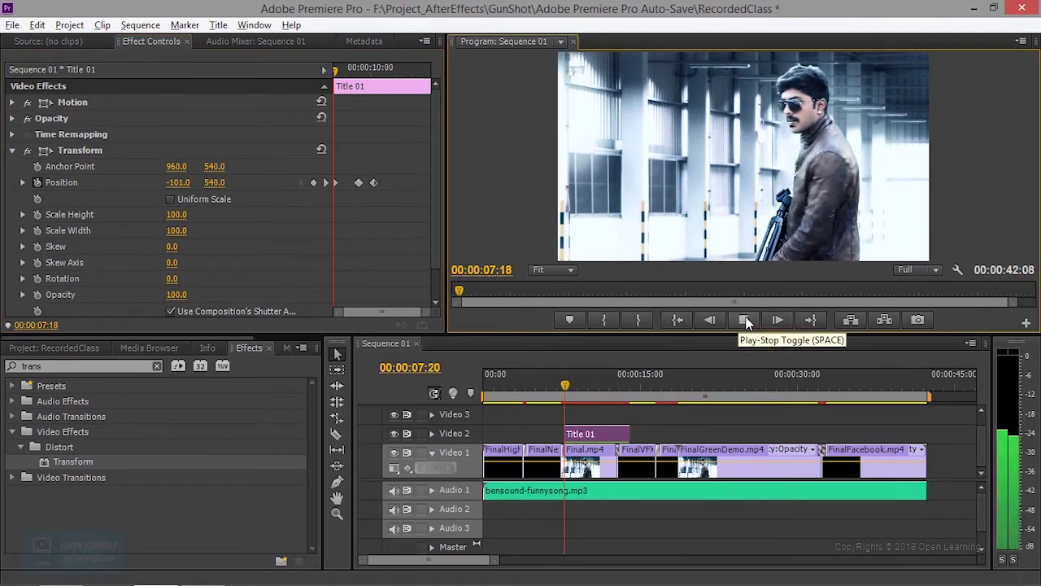
pyautogui.click(745, 321)
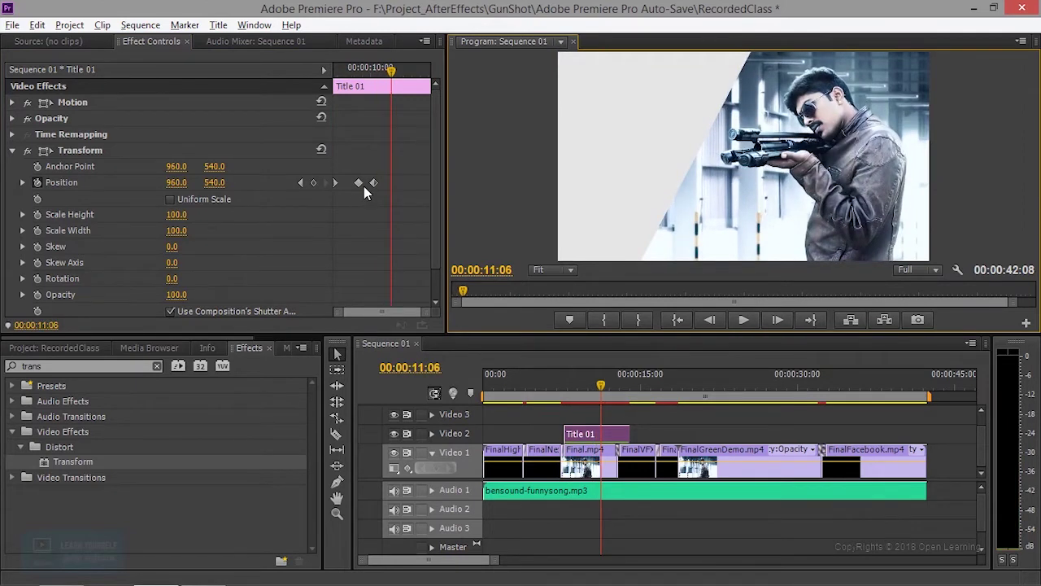
# Move the second Position keyframe earlier for a quicker slide-in and replay it.
pyautogui.moveTo(384, 197); pyautogui.dragTo(351, 176)
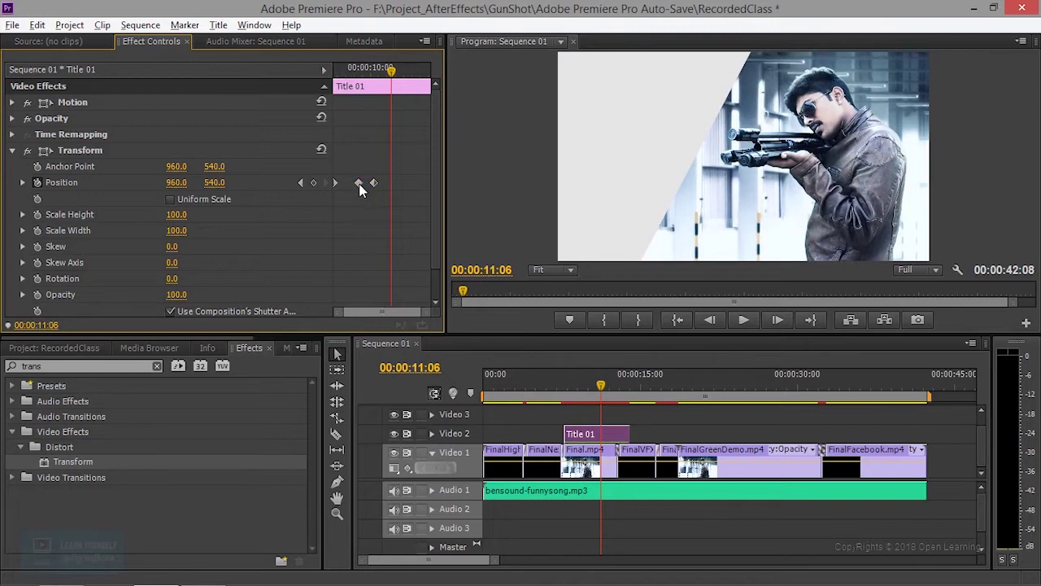
pyautogui.moveTo(361, 191); pyautogui.dragTo(352, 190)
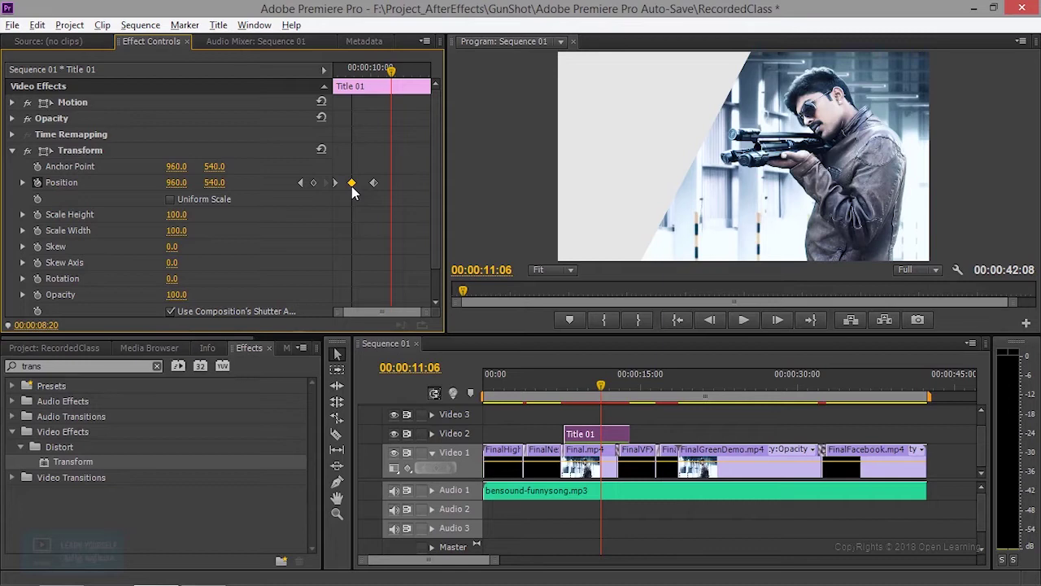
pyautogui.moveTo(390, 69); pyautogui.dragTo(251, 70)
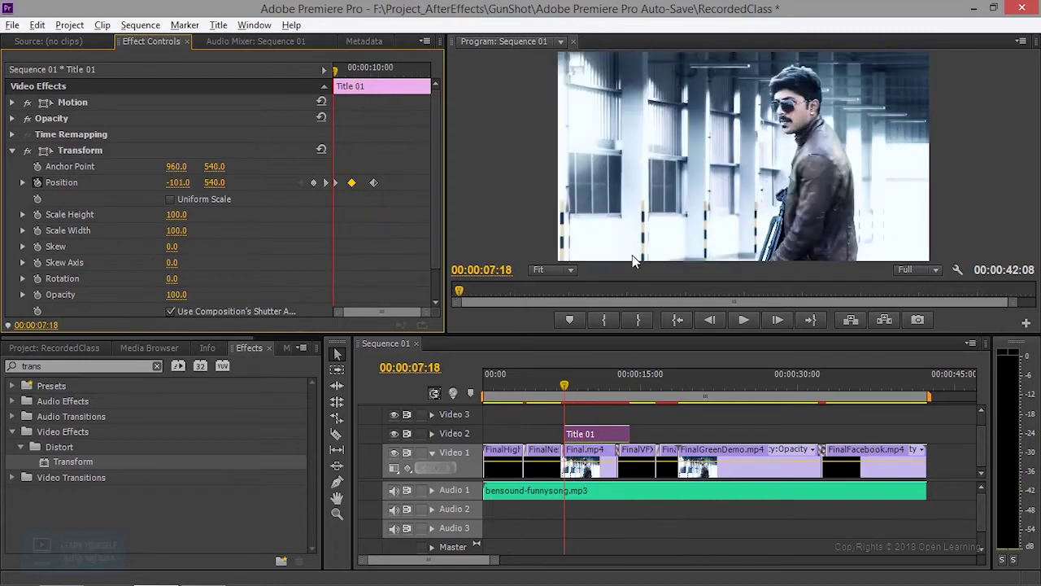
pyautogui.click(743, 320)
pyautogui.click(744, 320)
pyautogui.moveTo(352, 186); pyautogui.dragTo(346, 186)
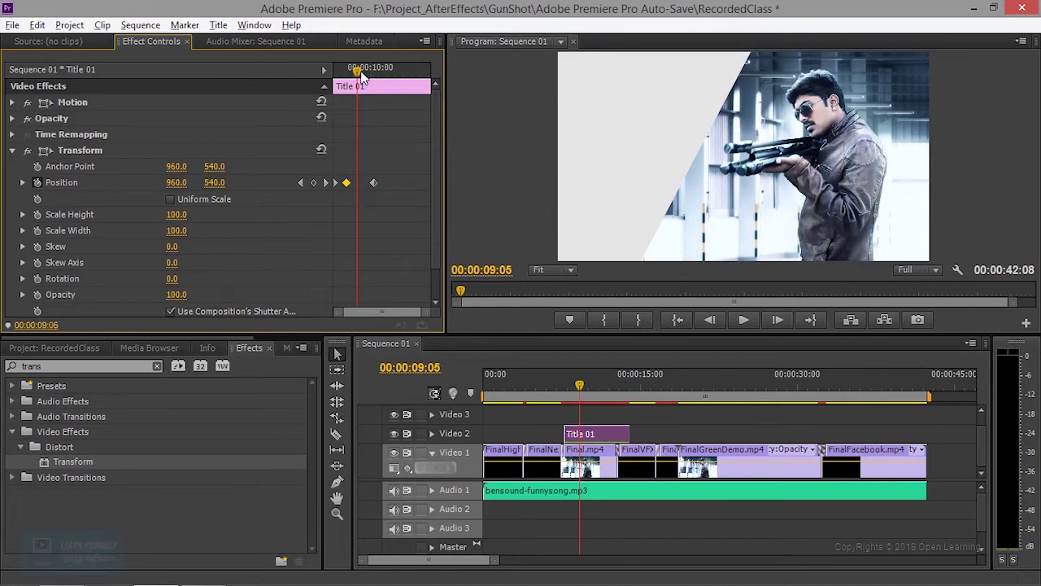
pyautogui.moveTo(364, 76); pyautogui.dragTo(291, 70)
pyautogui.click(743, 320)
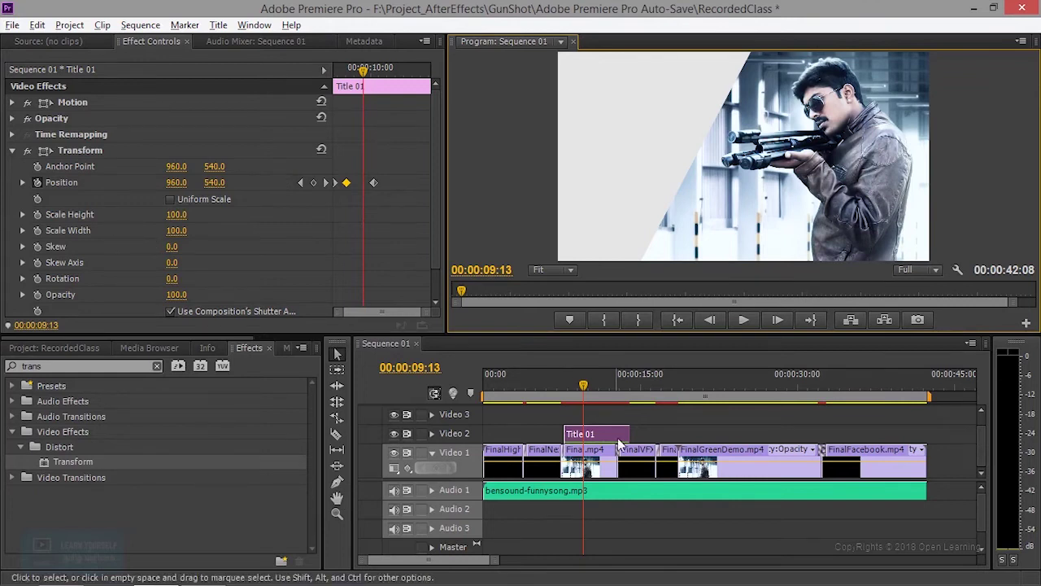
# Reopen Title 01 from the Project panel in the Titler.
pyautogui.click(46, 351)
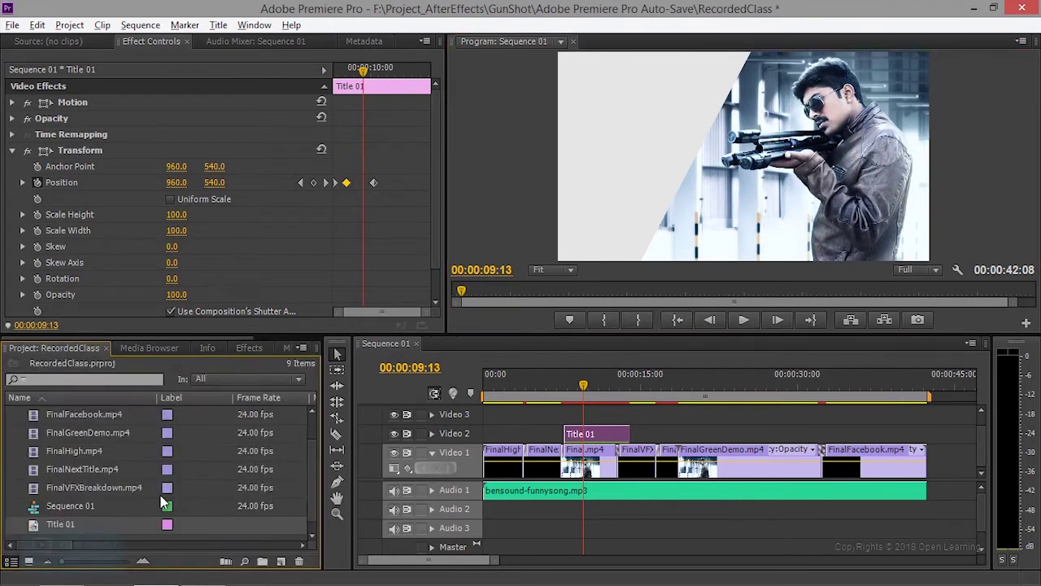
pyautogui.click(57, 526)
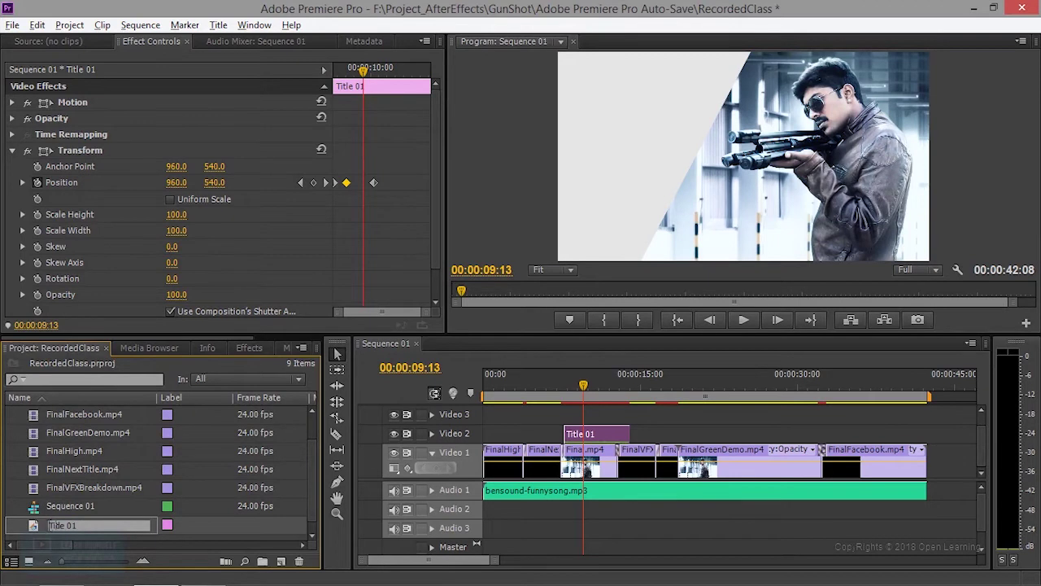
pyautogui.doubleClick(36, 526)
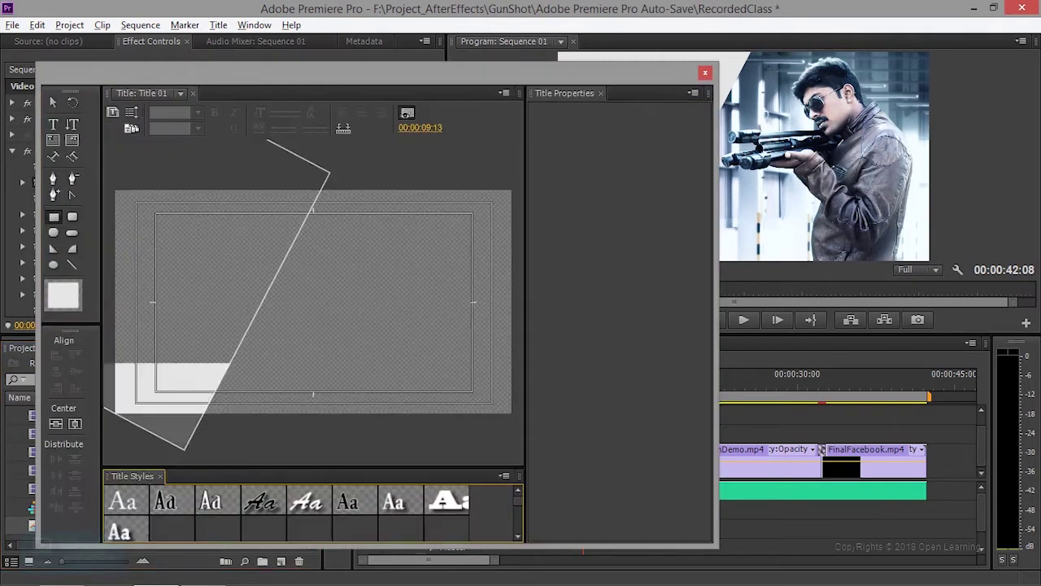
# Add a text object to the title and fill it with near-black #181818.
pyautogui.click(54, 125)
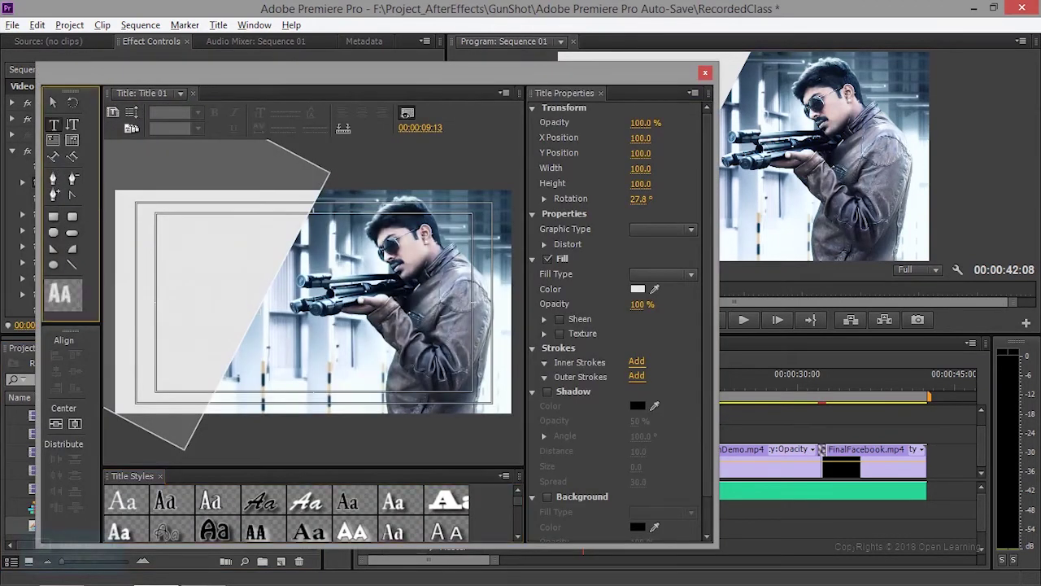
pyautogui.click(163, 237)
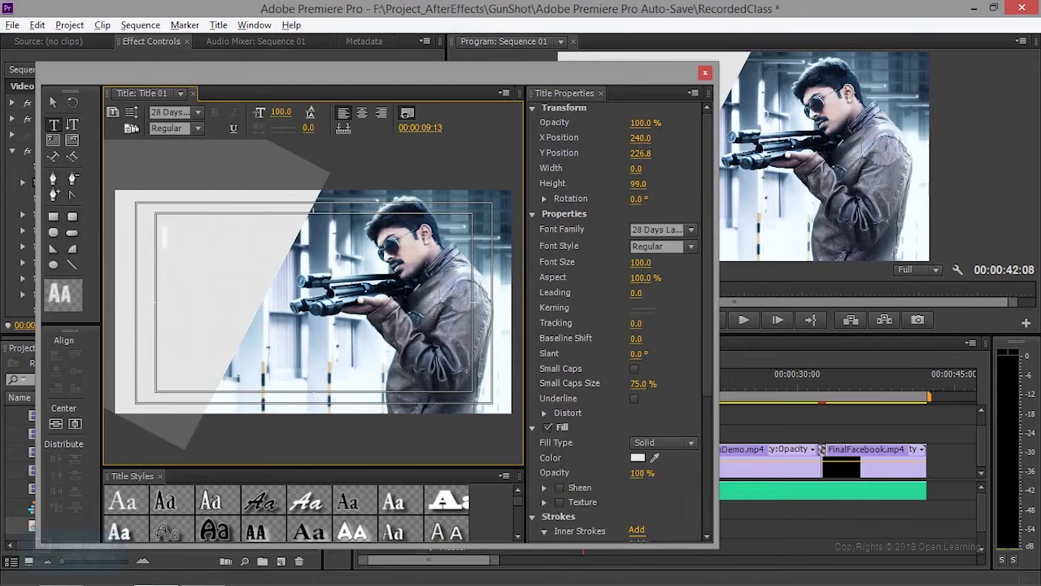
pyautogui.write('GUN')
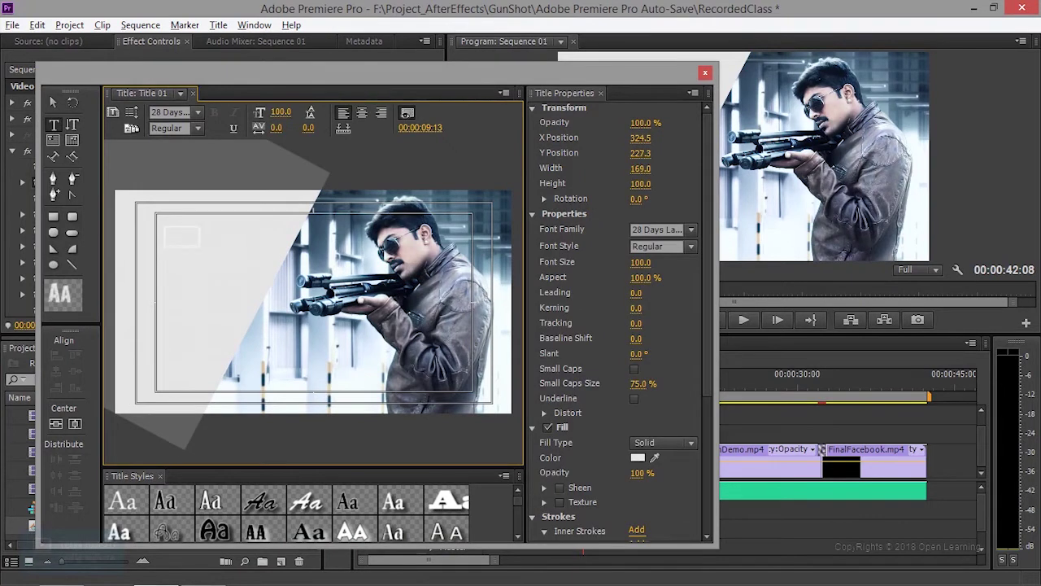
pyautogui.write(' SHOT')
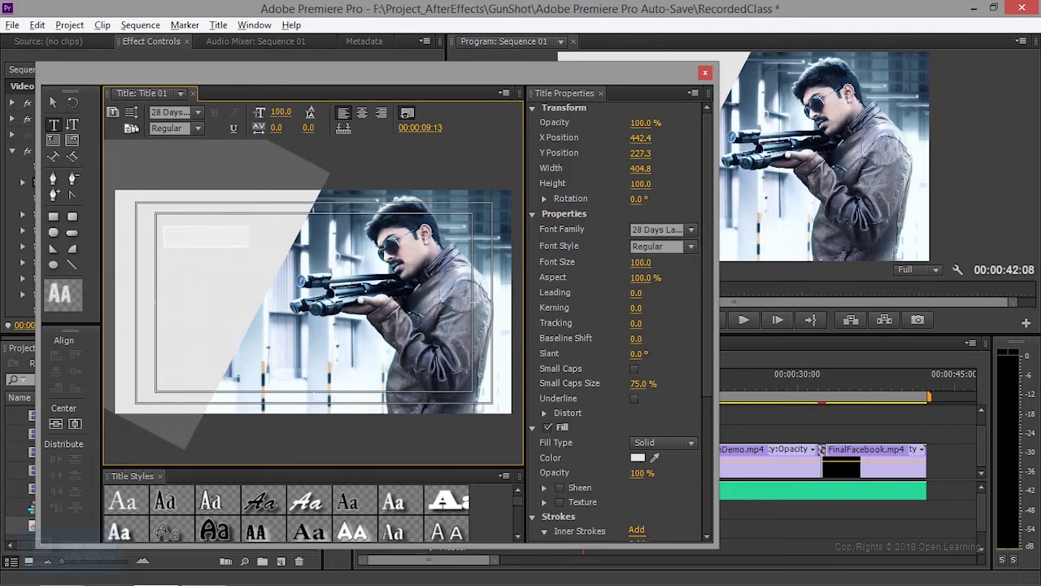
pyautogui.click(636, 458)
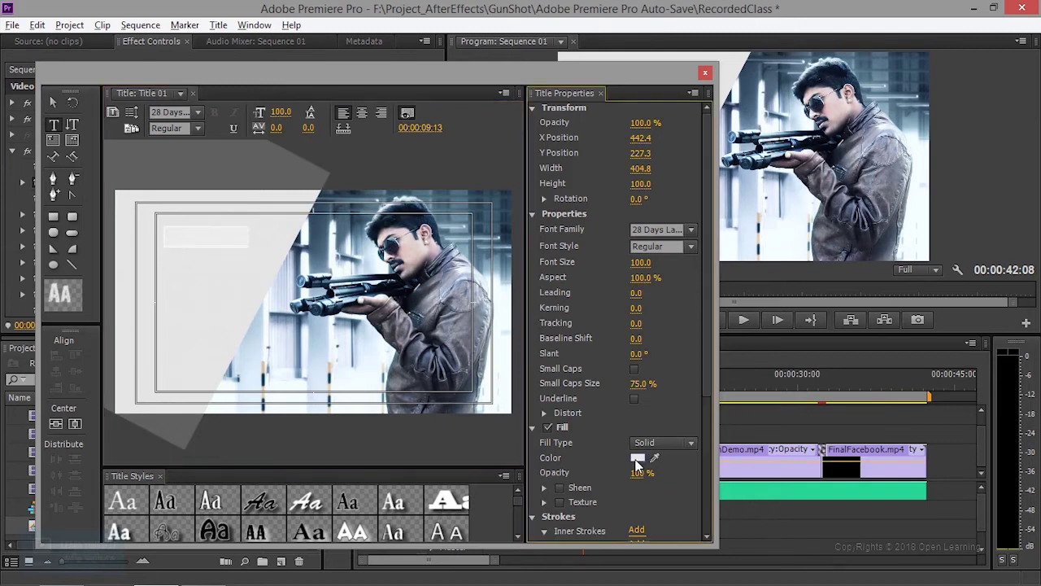
pyautogui.moveTo(415, 264); pyautogui.dragTo(332, 245)
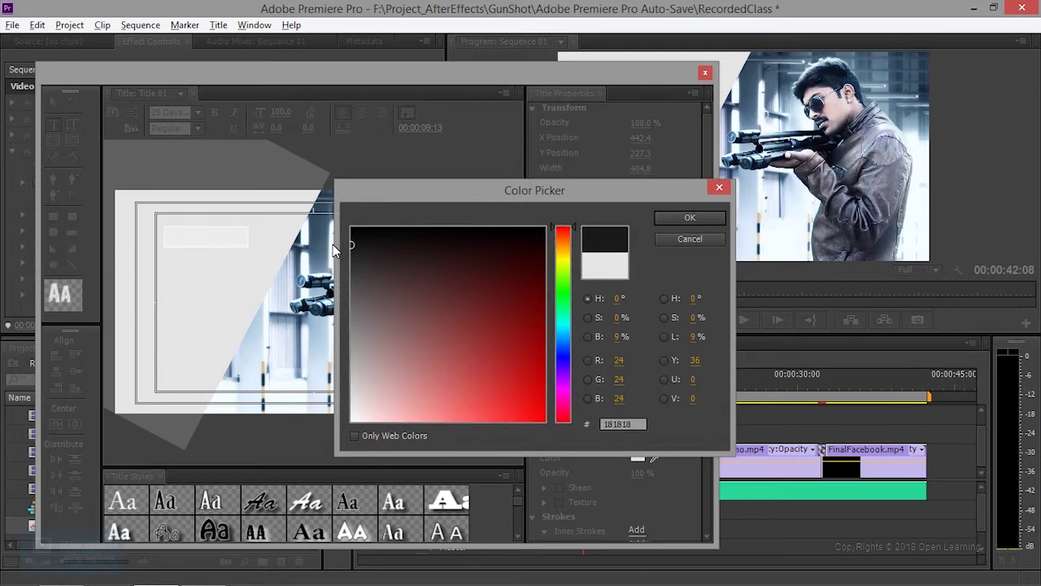
pyautogui.click(687, 217)
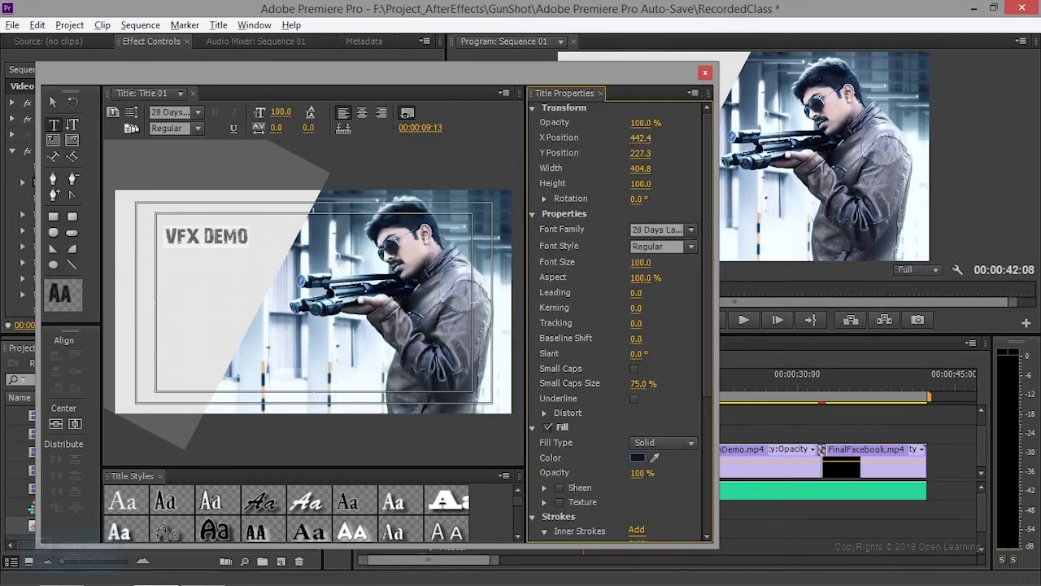
# Move the VFX DEMO text lower onto the white slanted shape and close the Titler.
pyautogui.click(53, 102)
pyautogui.click(187, 342)
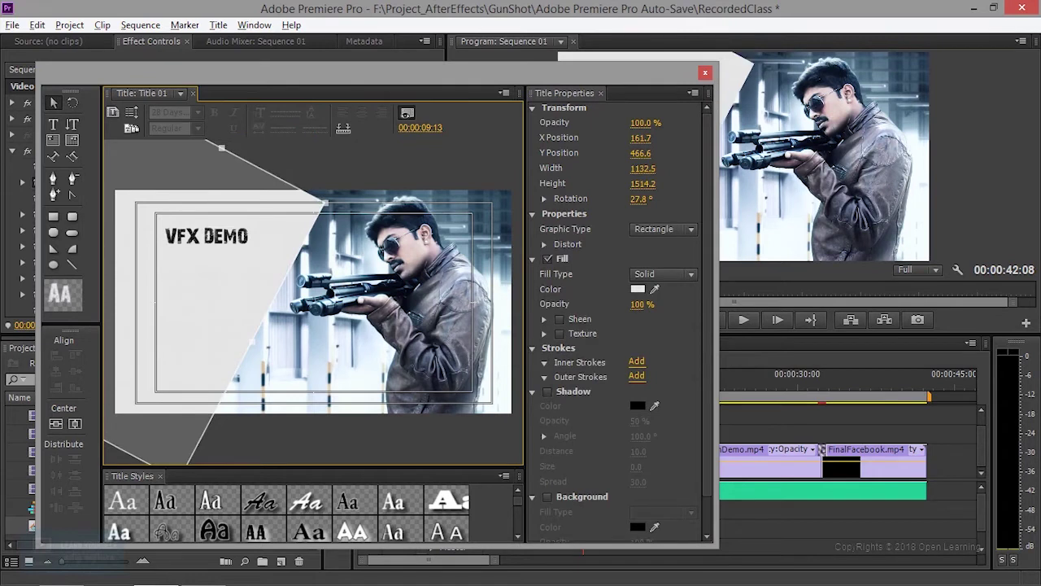
pyautogui.moveTo(203, 341); pyautogui.dragTo(209, 312)
pyautogui.hotkey('ctrl', 'a')
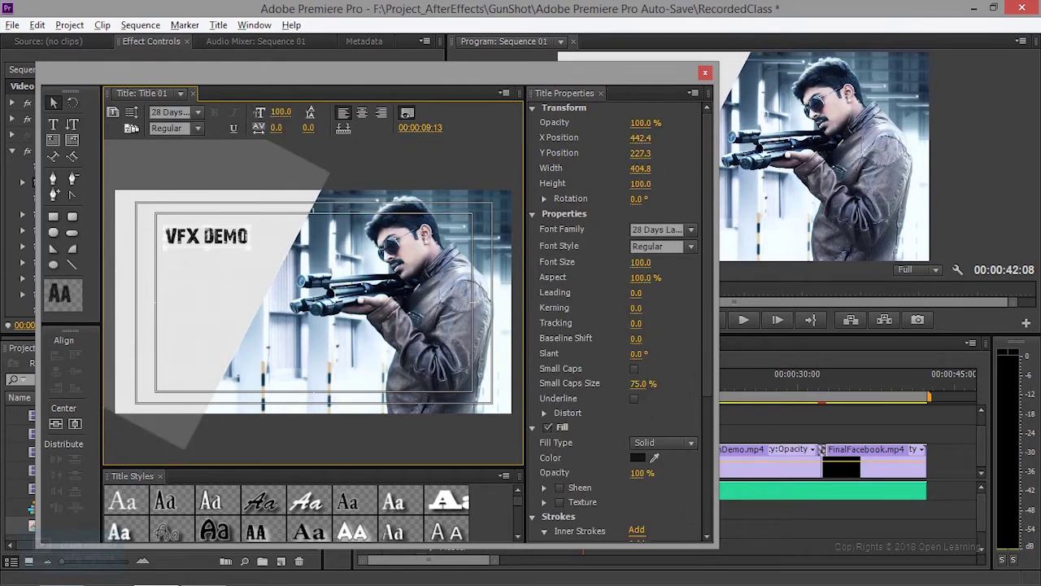
pyautogui.click(209, 312)
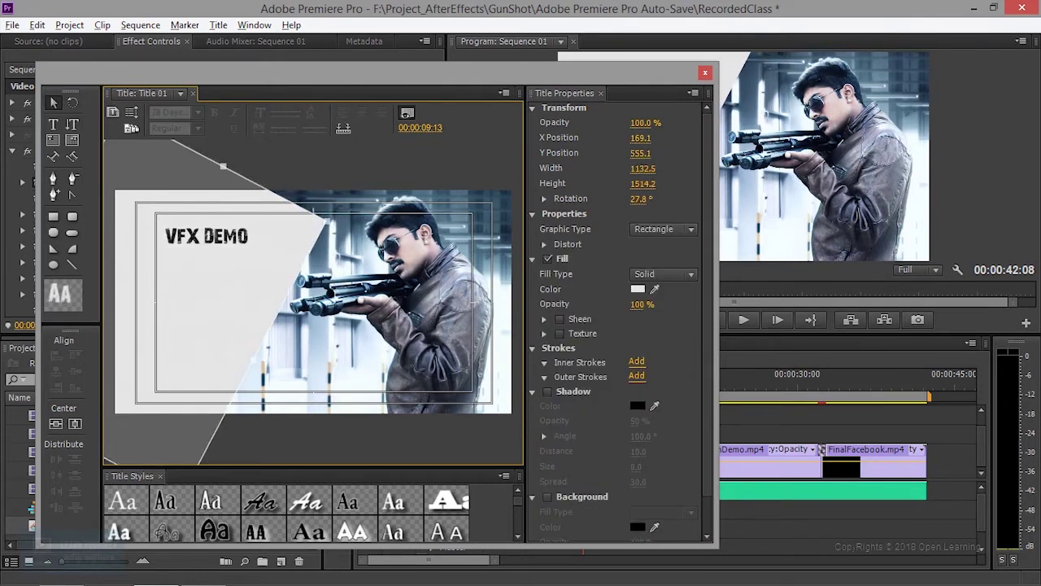
pyautogui.click(206, 236)
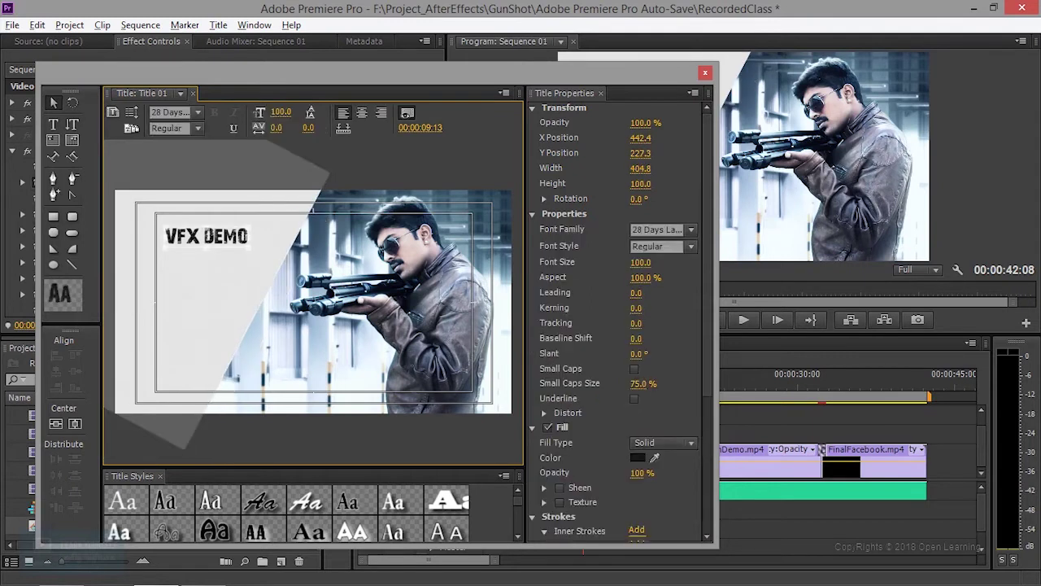
pyautogui.moveTo(206, 236); pyautogui.dragTo(205, 281)
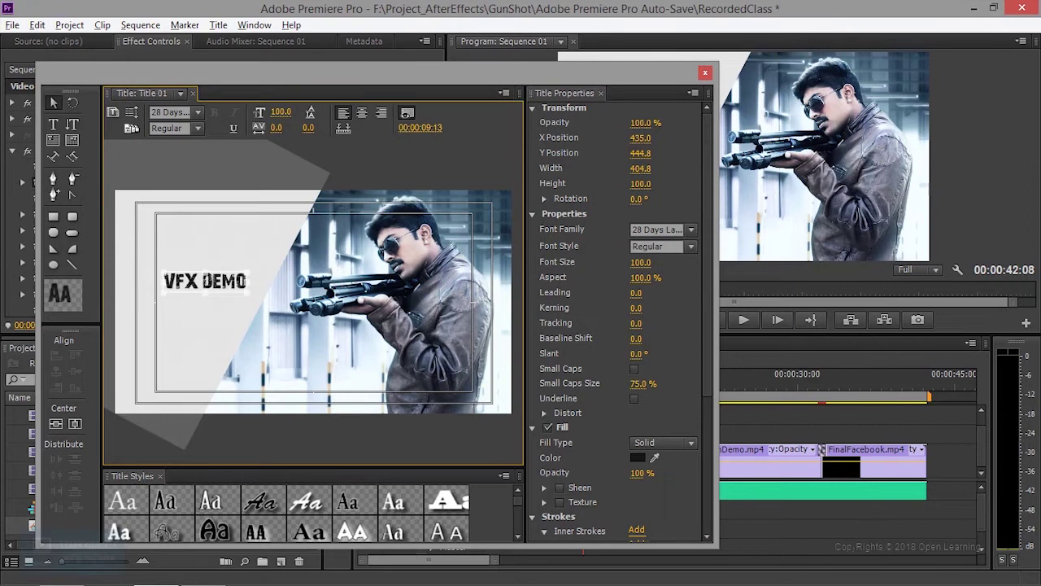
pyautogui.click(707, 74)
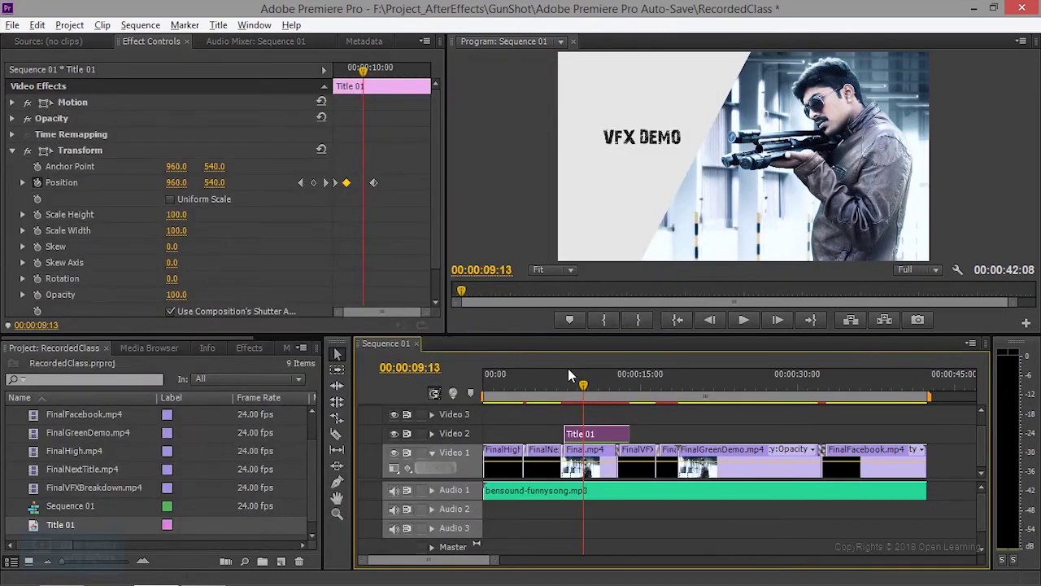
pyautogui.click(538, 383)
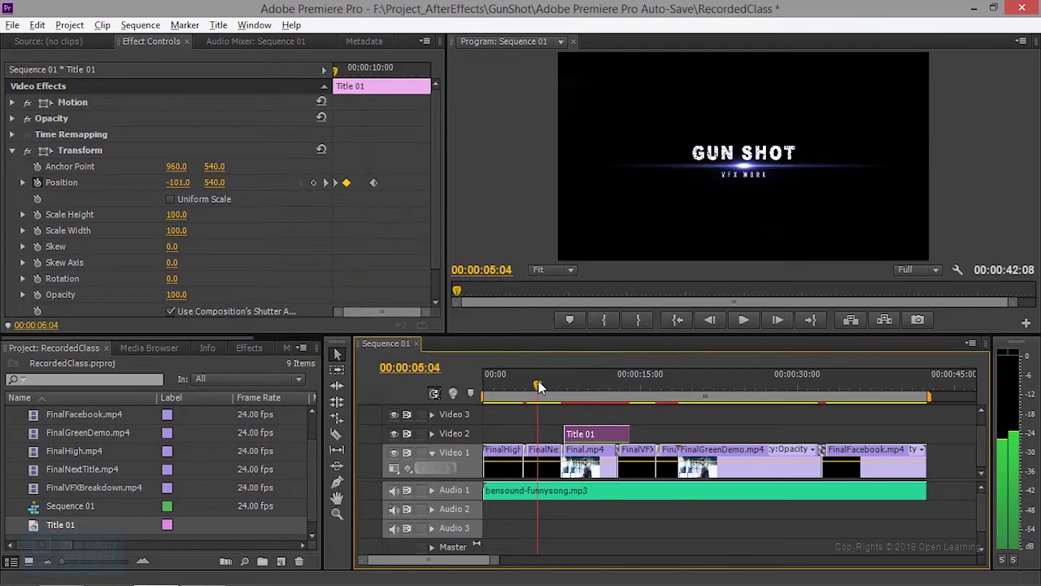
pyautogui.click(743, 319)
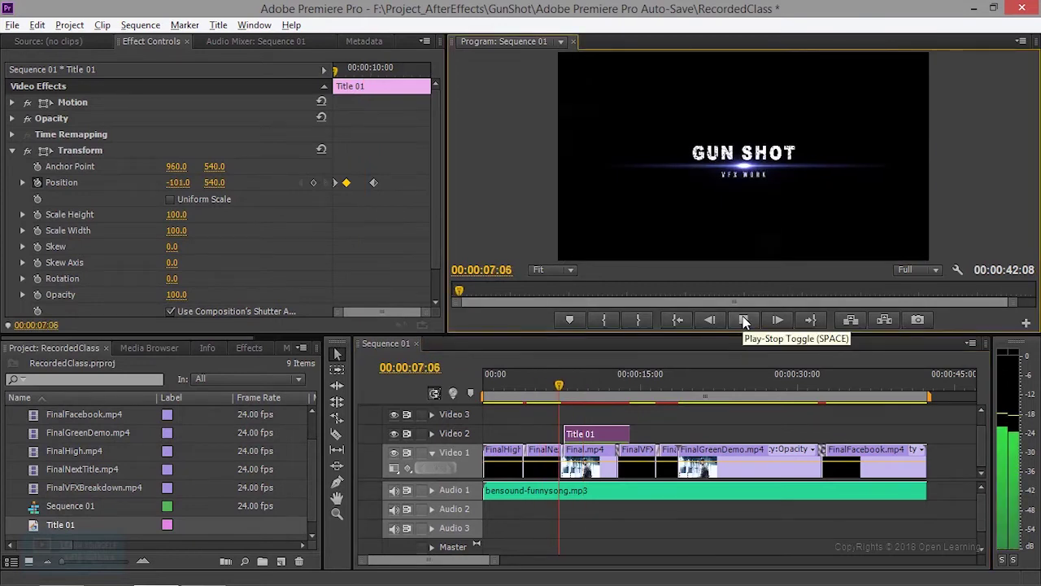
pyautogui.click(743, 320)
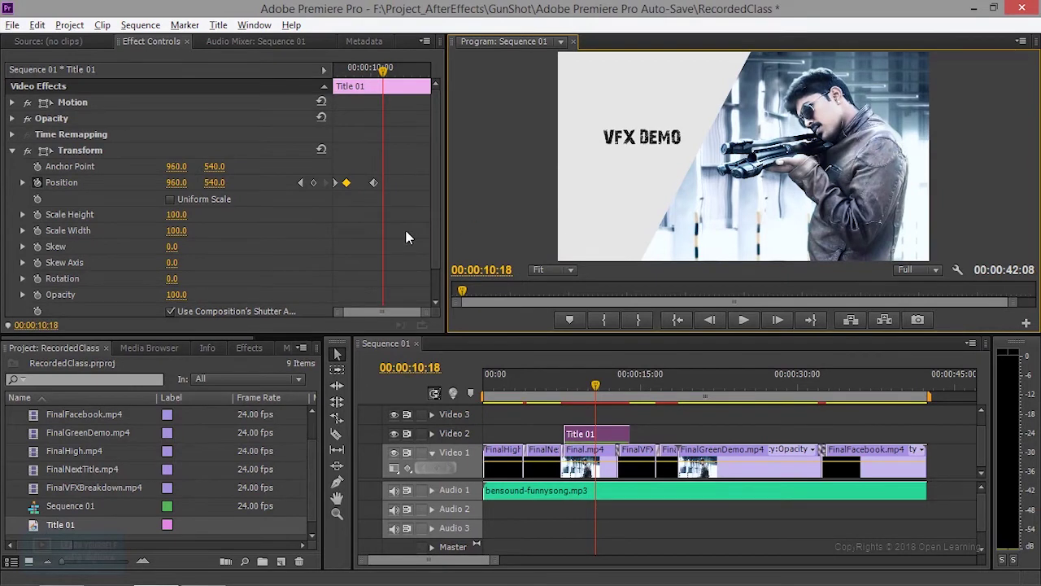
pyautogui.moveTo(596, 383); pyautogui.dragTo(618, 385)
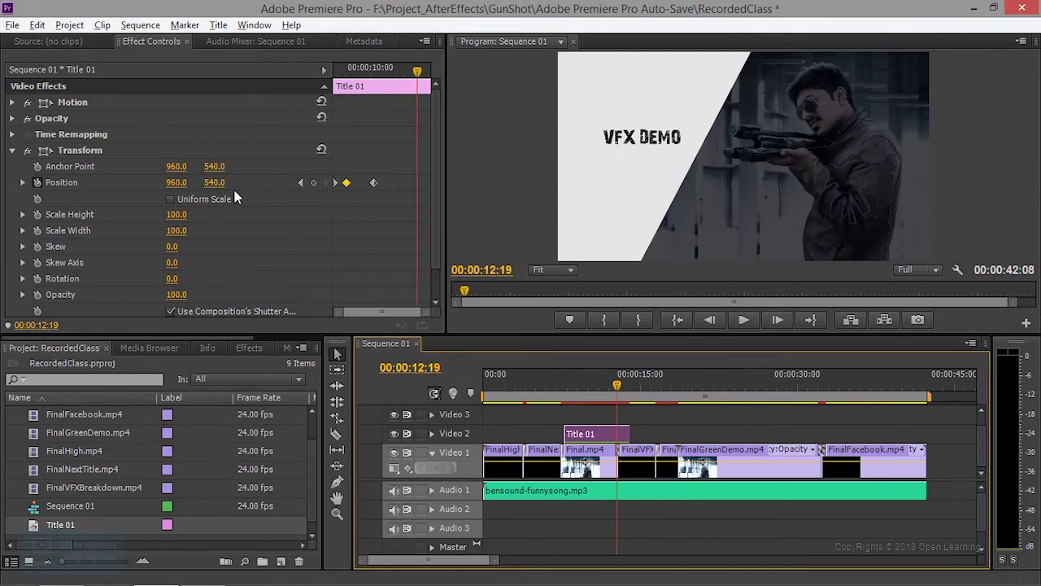
# Add a final Position keyframe at 00:00:11:06 with X 2969.0, then play from 08:07.
pyautogui.click(314, 184)
pyautogui.moveTo(619, 385); pyautogui.dragTo(601, 384)
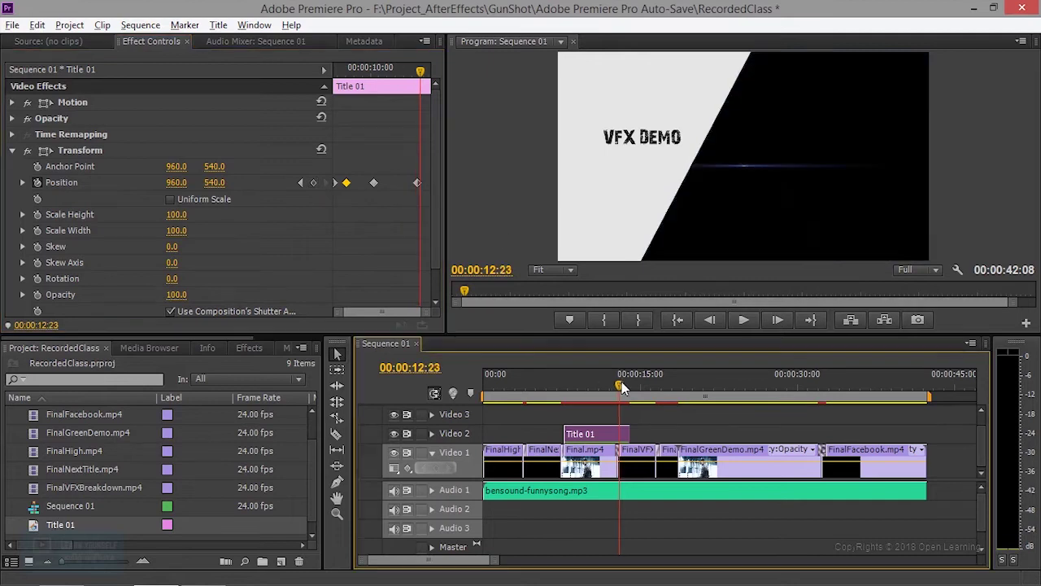
pyautogui.click(417, 183)
pyautogui.moveTo(417, 183); pyautogui.dragTo(392, 184)
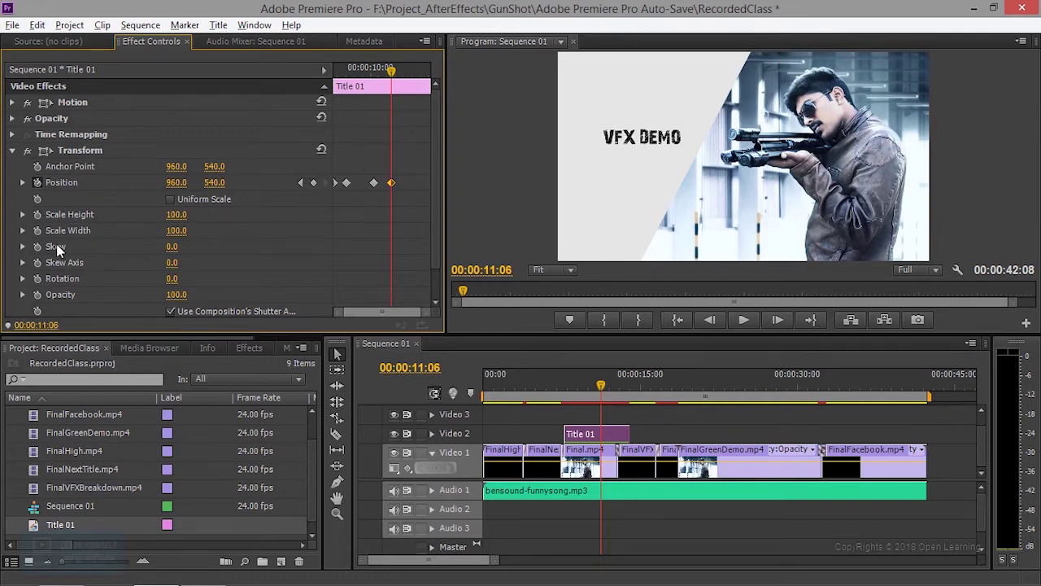
pyautogui.moveTo(176, 182); pyautogui.dragTo(244, 182)
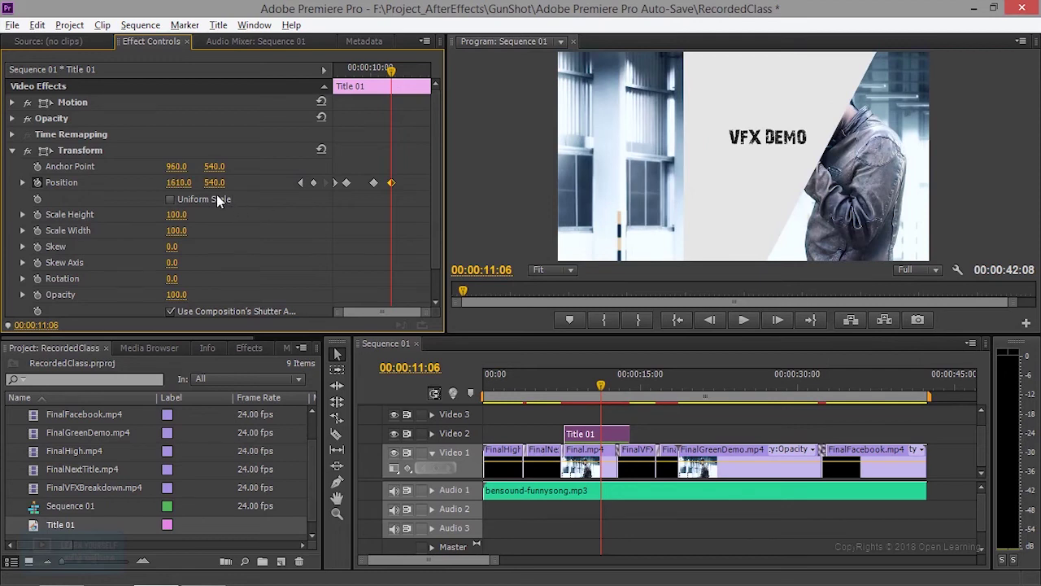
pyautogui.moveTo(177, 182); pyautogui.dragTo(244, 183)
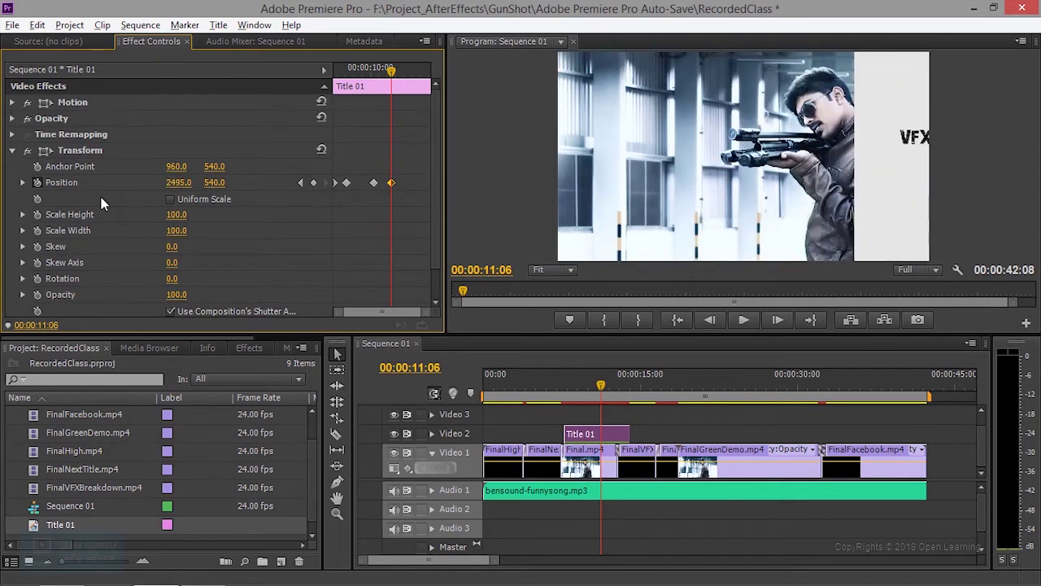
pyautogui.moveTo(178, 183); pyautogui.dragTo(244, 182)
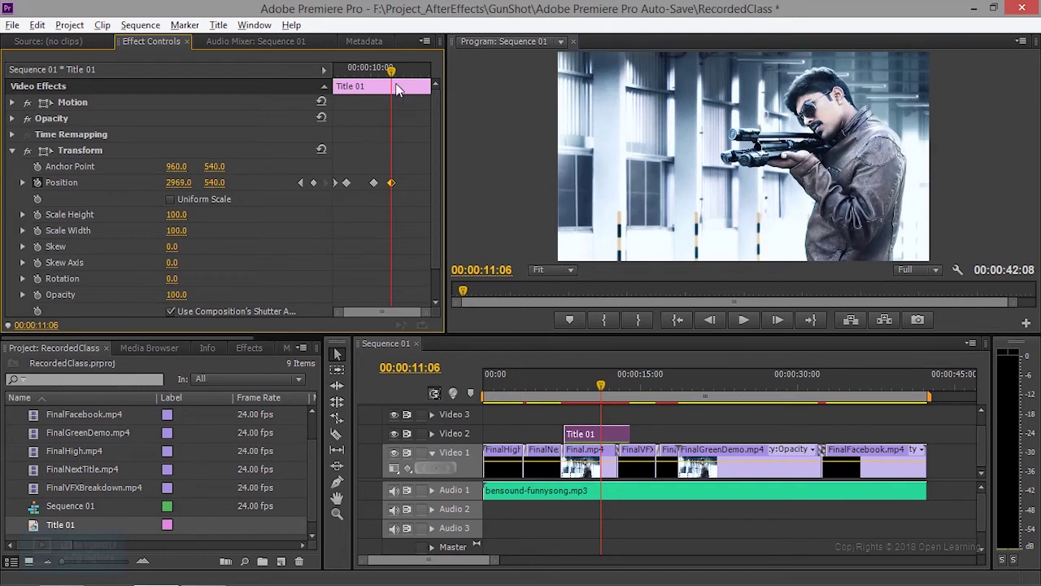
pyautogui.moveTo(392, 72); pyautogui.dragTo(342, 72)
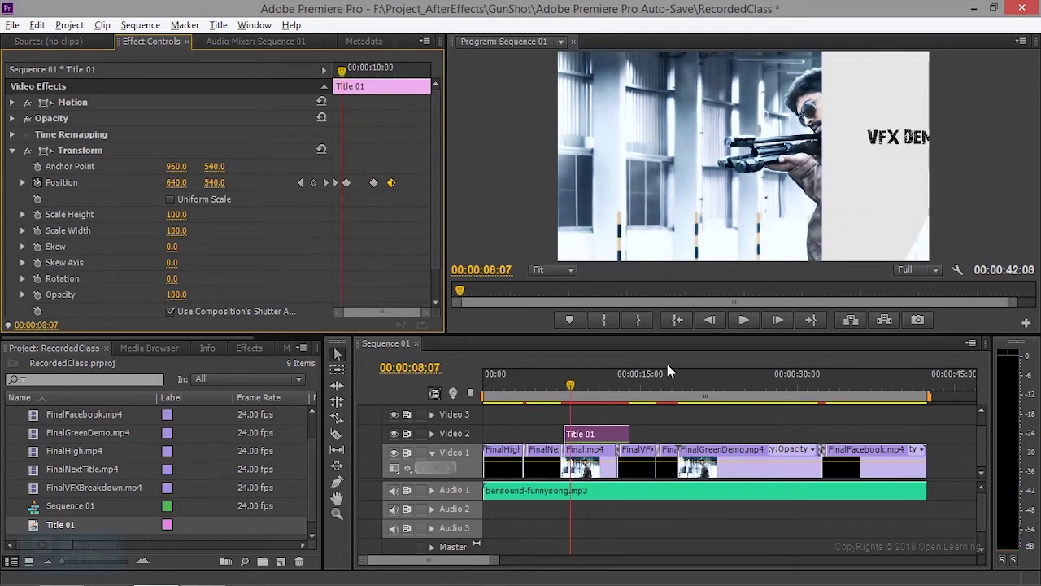
pyautogui.click(738, 323)
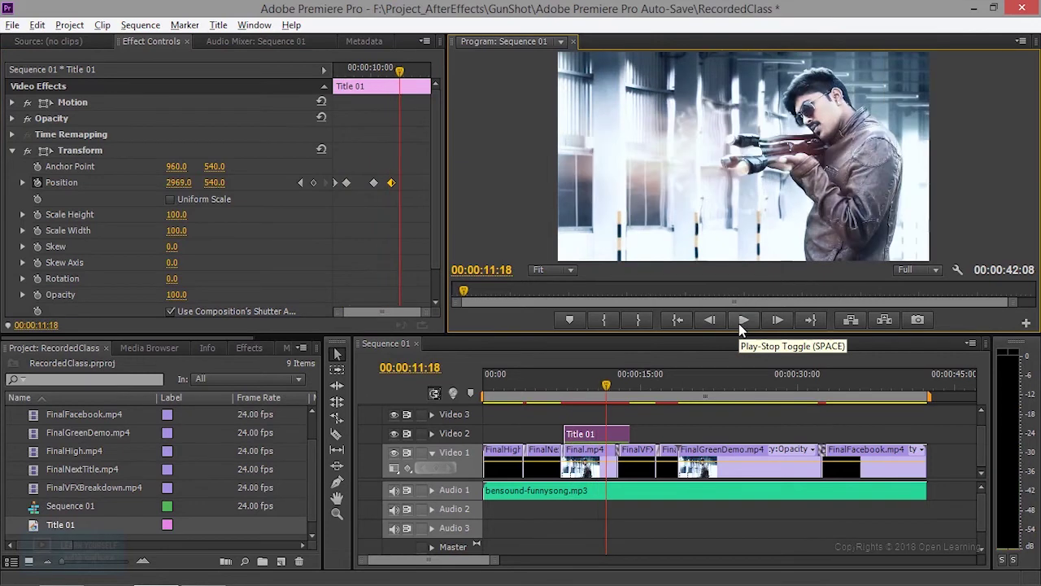
# Move the last Position keyframe earlier to 10:19 and replay the shorter slide-out.
pyautogui.click(384, 69)
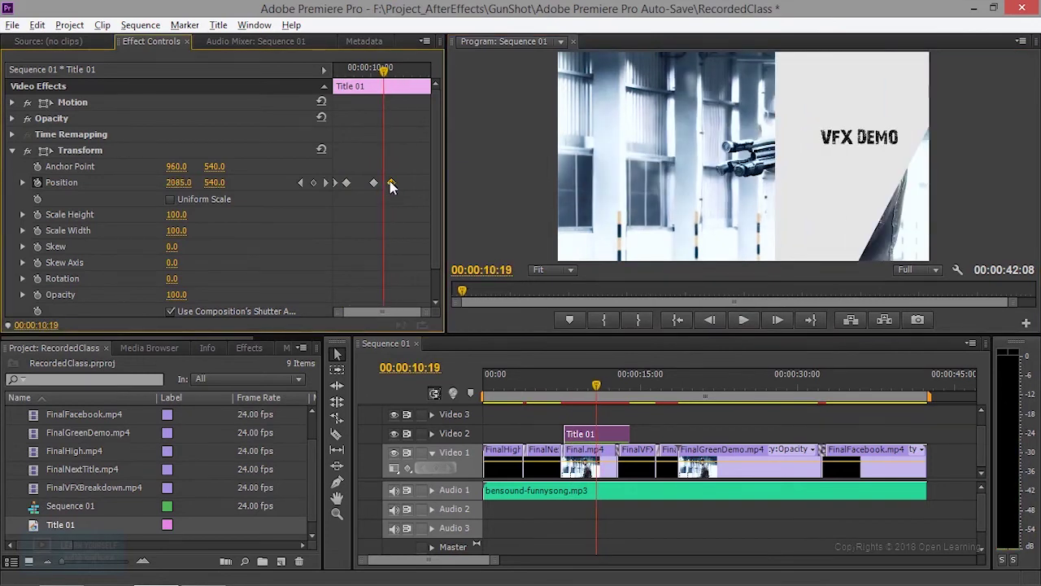
pyautogui.moveTo(390, 184); pyautogui.dragTo(385, 184)
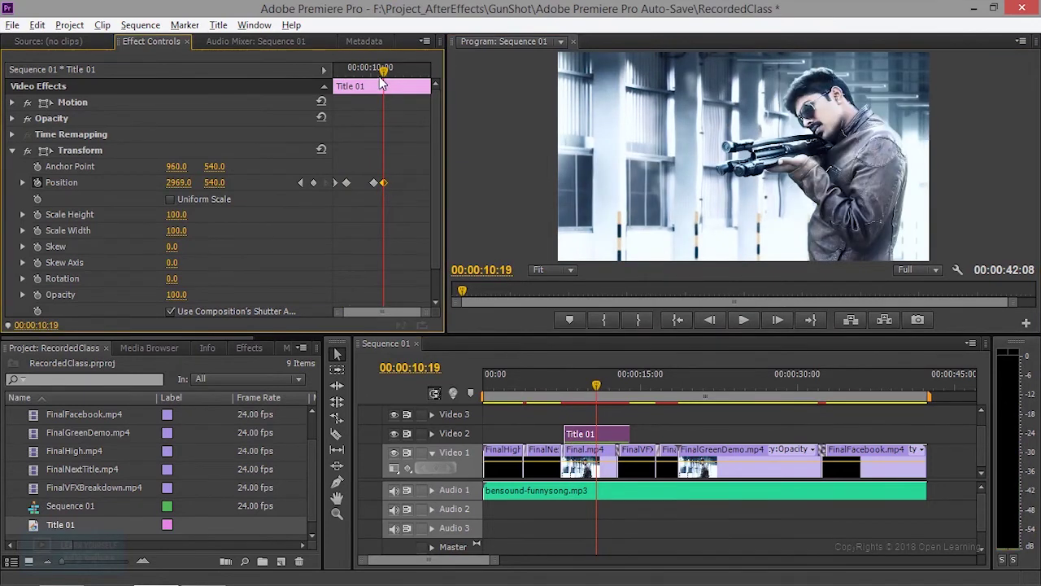
pyautogui.moveTo(384, 73); pyautogui.dragTo(370, 79)
pyautogui.click(741, 316)
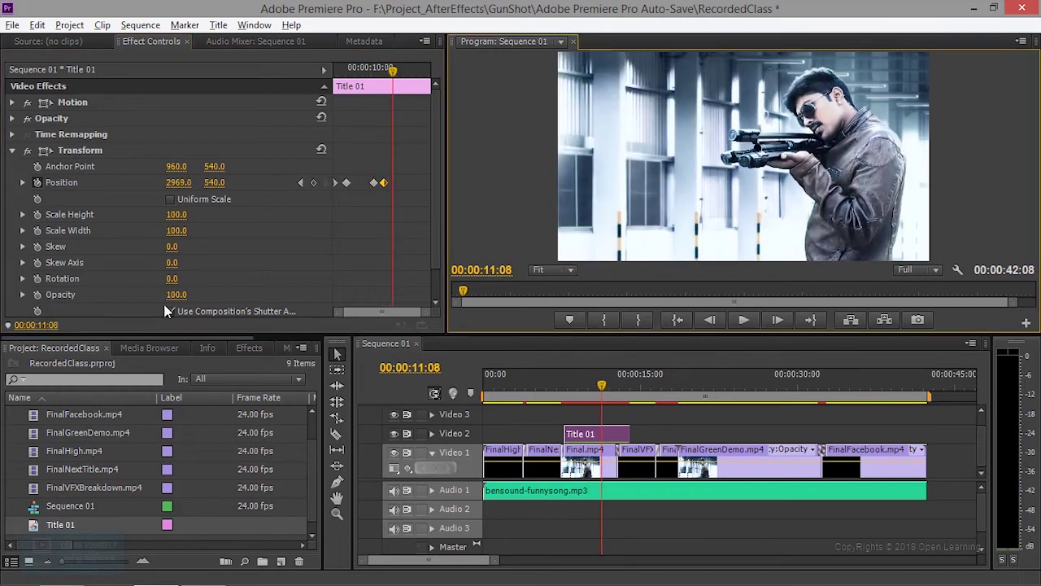
# Enable Opacity keyframing at 10:06 and turn on Use Composition's Shutter Angle.
pyautogui.moveTo(393, 71); pyautogui.dragTo(377, 72)
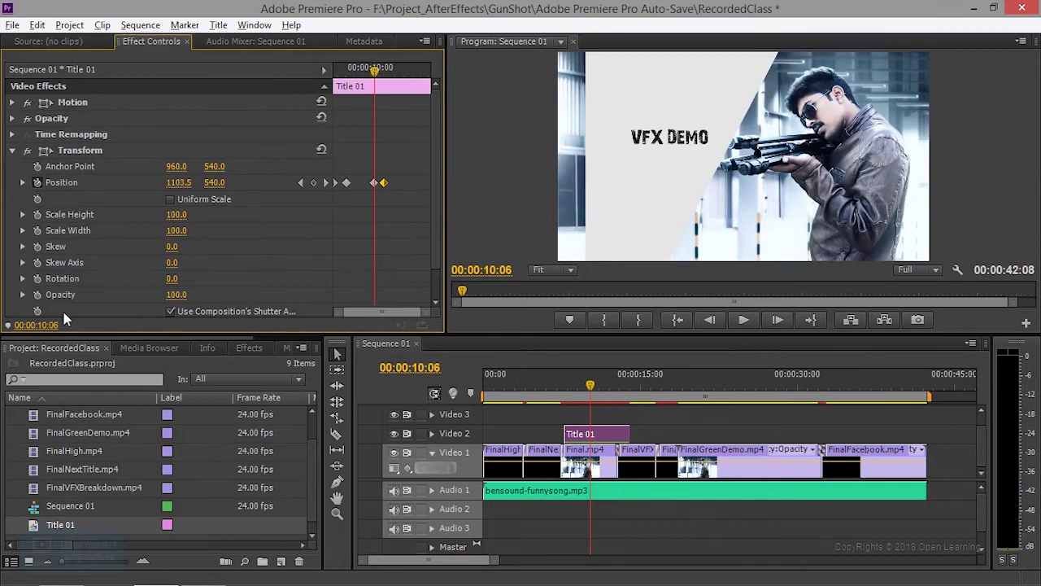
pyautogui.click(37, 295)
pyautogui.click(171, 310)
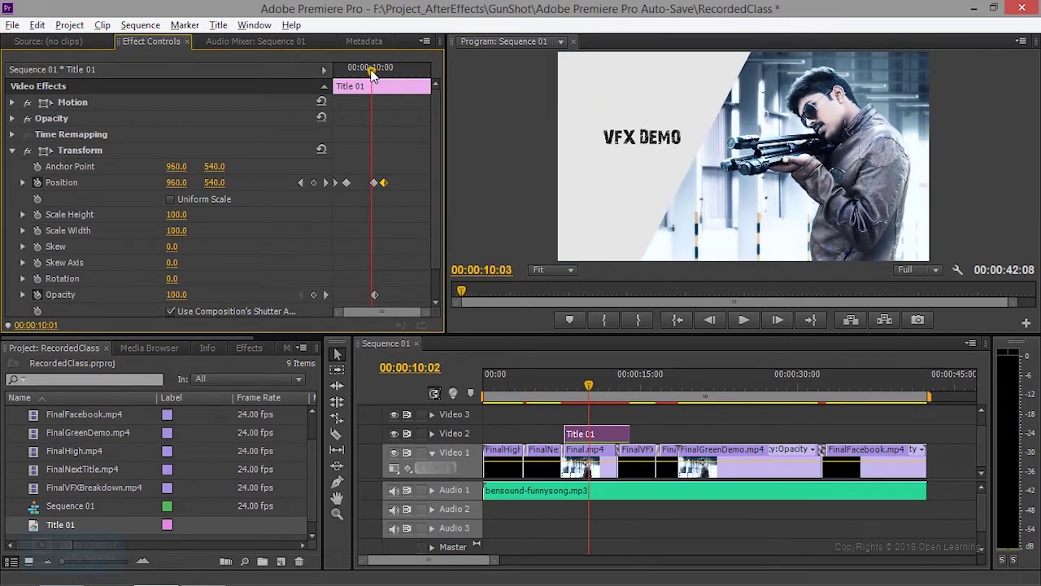
# Add an Opacity keyframe at 00:00:09:19 and move ahead to 00:00:10:07.
pyautogui.moveTo(377, 87); pyautogui.dragTo(367, 87)
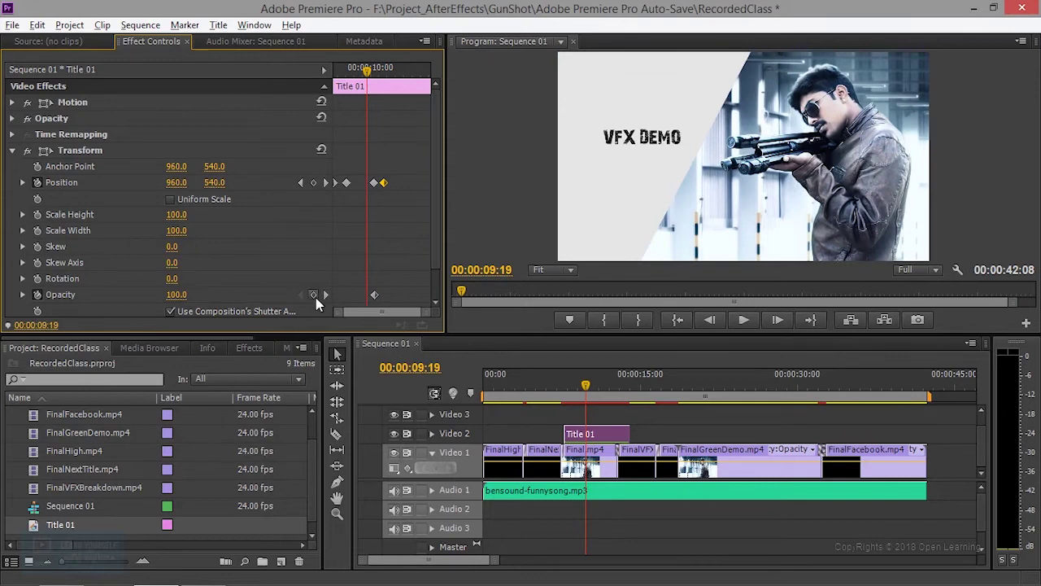
pyautogui.click(314, 295)
pyautogui.click(370, 70)
pyautogui.moveTo(370, 70); pyautogui.dragTo(376, 70)
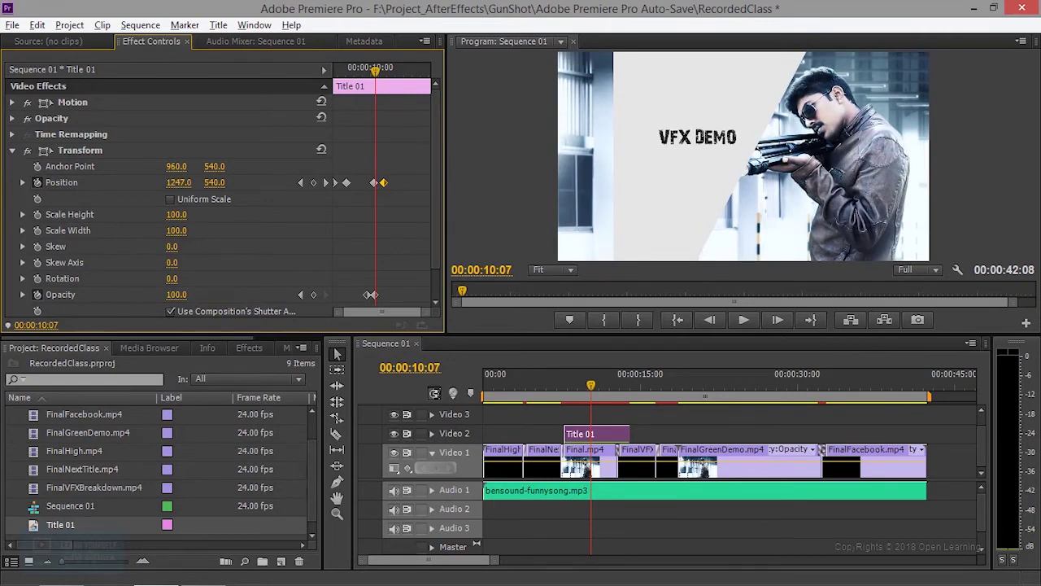
# Lower opacity to about 12 at 10:07 and Alt-drag a keyframe copy to around 10:19.
pyautogui.click(174, 294)
pyautogui.write('63')
pyautogui.press('Return')
pyautogui.moveTo(174, 295); pyautogui.dragTo(144, 294)
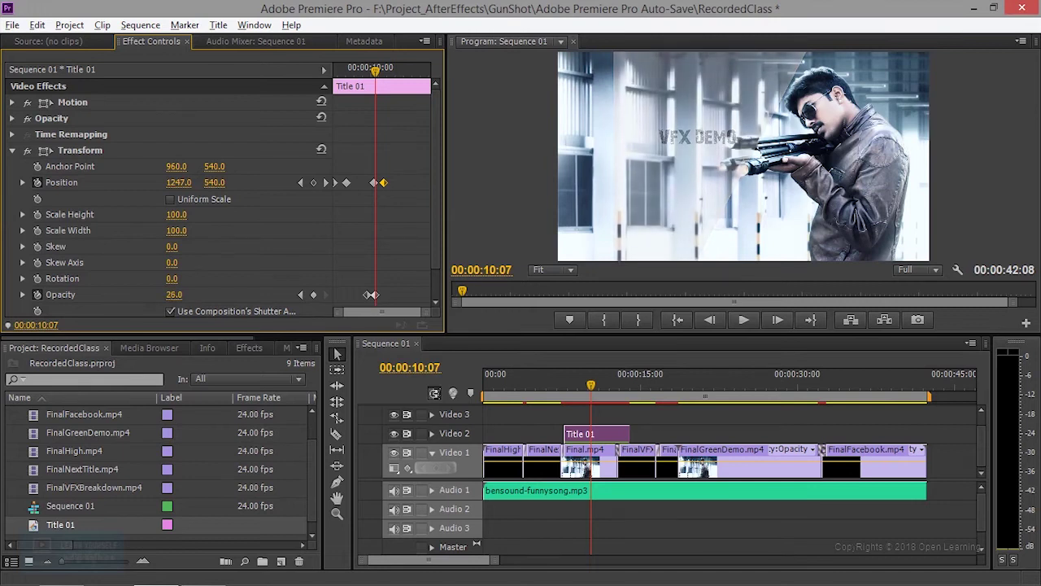
pyautogui.moveTo(174, 294)
pyautogui.mouseDown()
pyautogui.moveTo(165, 295)
pyautogui.moveTo(176, 295)
pyautogui.mouseUp()
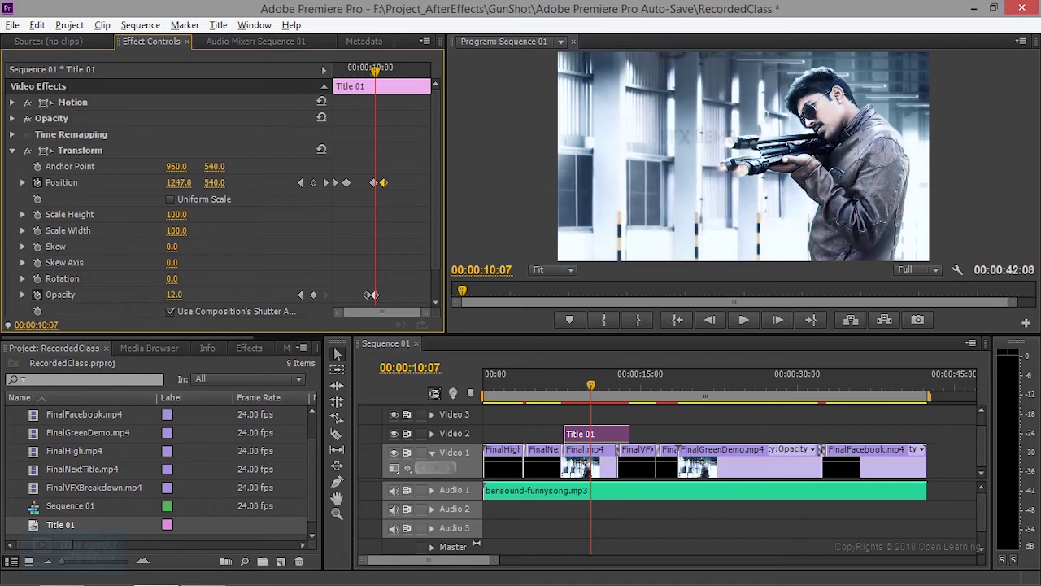
pyautogui.moveTo(375, 294); pyautogui.dragTo(390, 294)
pyautogui.moveTo(375, 72); pyautogui.dragTo(274, 93)
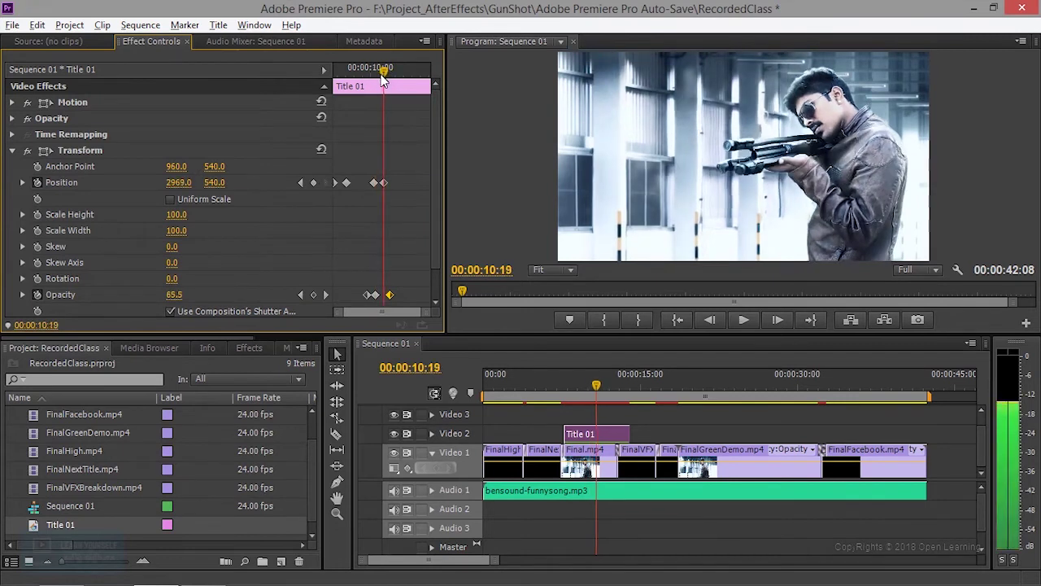
# Review the title's exit and delete the surplus later Opacity keyframe.
pyautogui.click(745, 319)
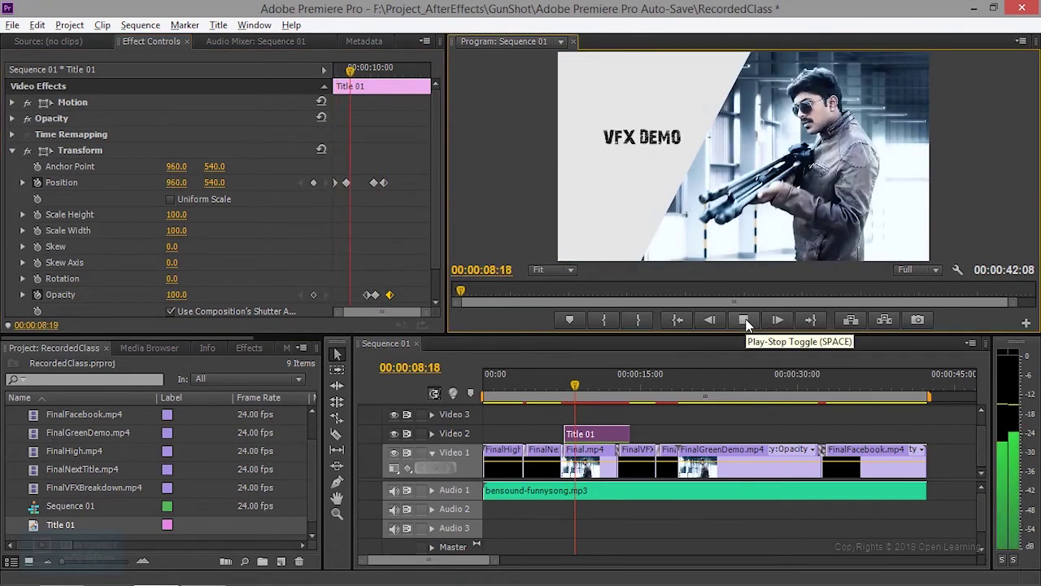
pyautogui.click(746, 320)
pyautogui.click(376, 295)
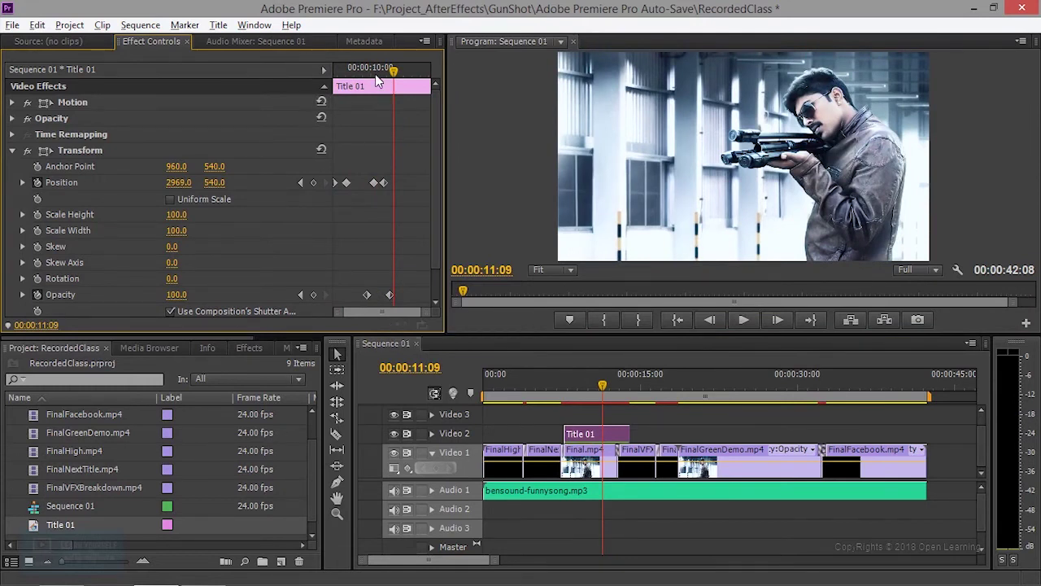
pyautogui.moveTo(393, 71); pyautogui.dragTo(358, 72)
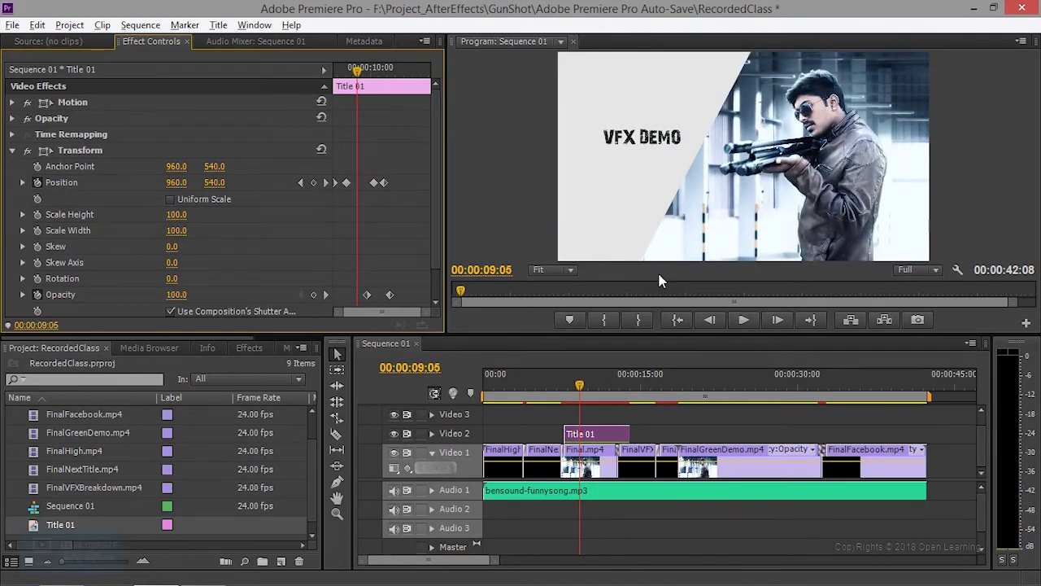
pyautogui.click(741, 319)
pyautogui.click(741, 320)
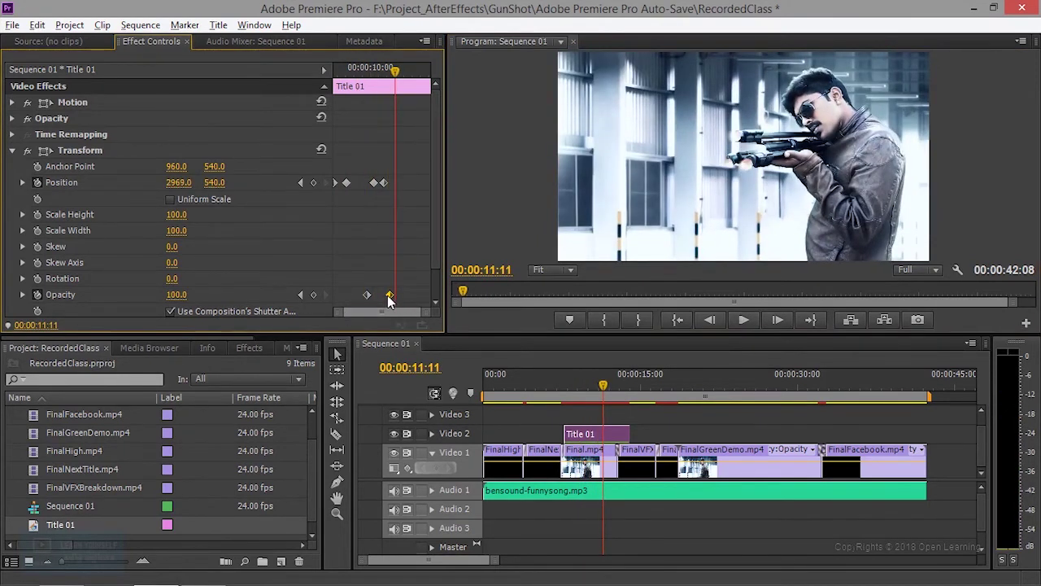
pyautogui.press('Delete')
# Replay the animation from 07:18 and scrub the entrance between 08:08 and 09:09.
pyautogui.moveTo(395, 72); pyautogui.dragTo(381, 72)
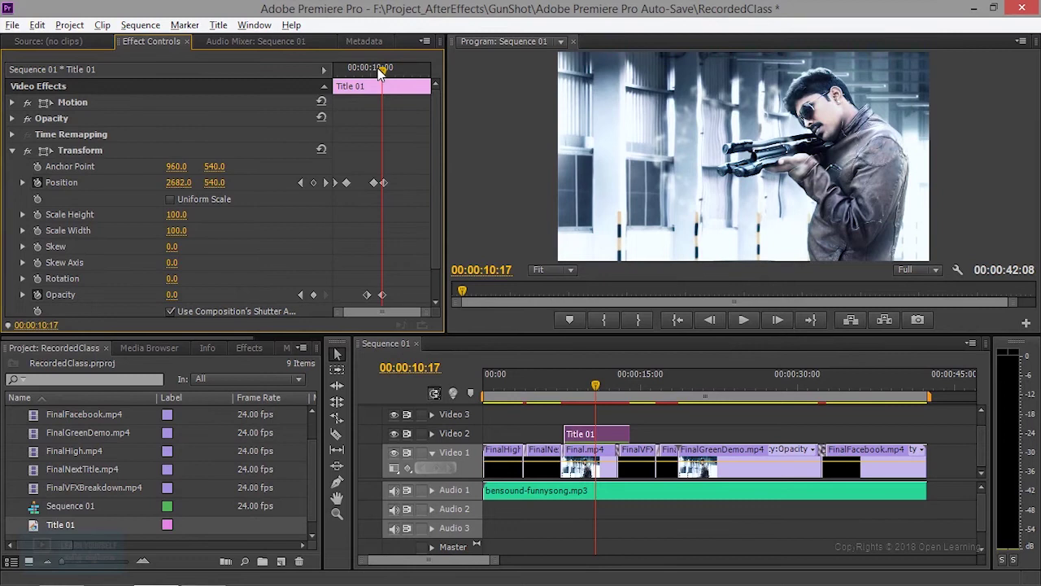
pyautogui.moveTo(381, 72); pyautogui.dragTo(290, 82)
pyautogui.click(750, 320)
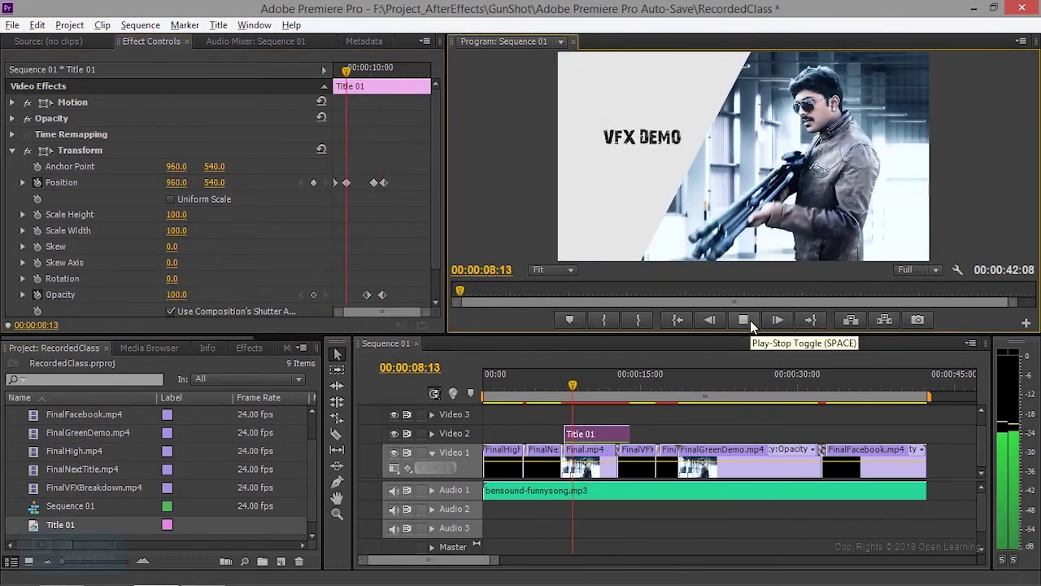
pyautogui.click(750, 320)
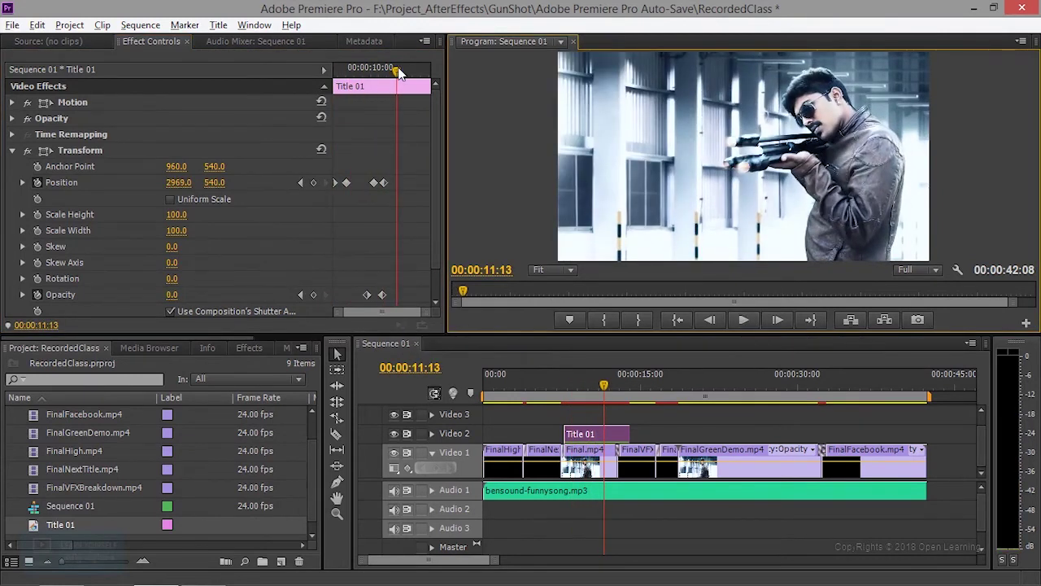
pyautogui.moveTo(396, 72); pyautogui.dragTo(324, 89)
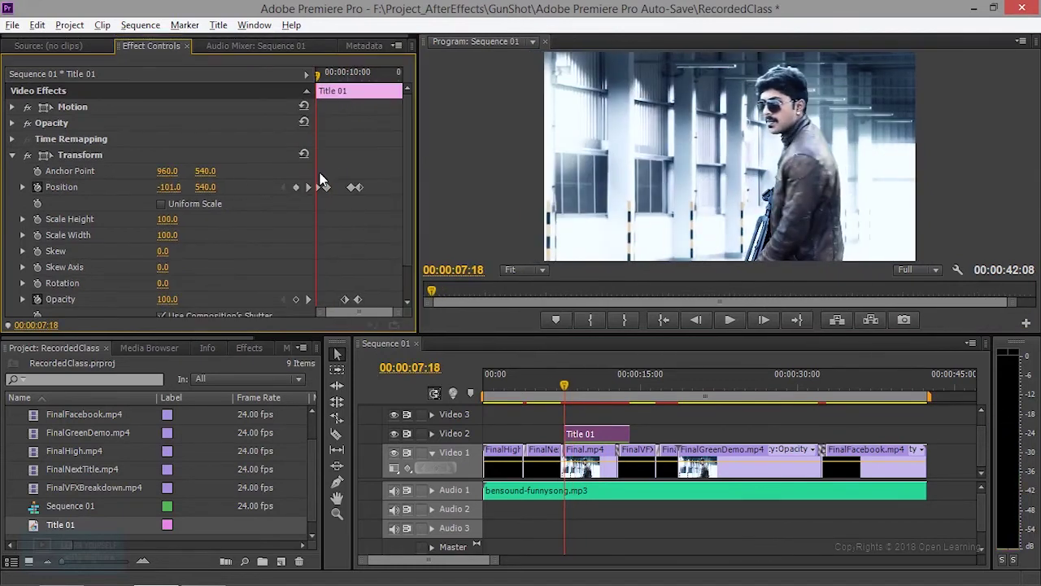
pyautogui.click(567, 387)
pyautogui.moveTo(586, 388); pyautogui.dragTo(582, 387)
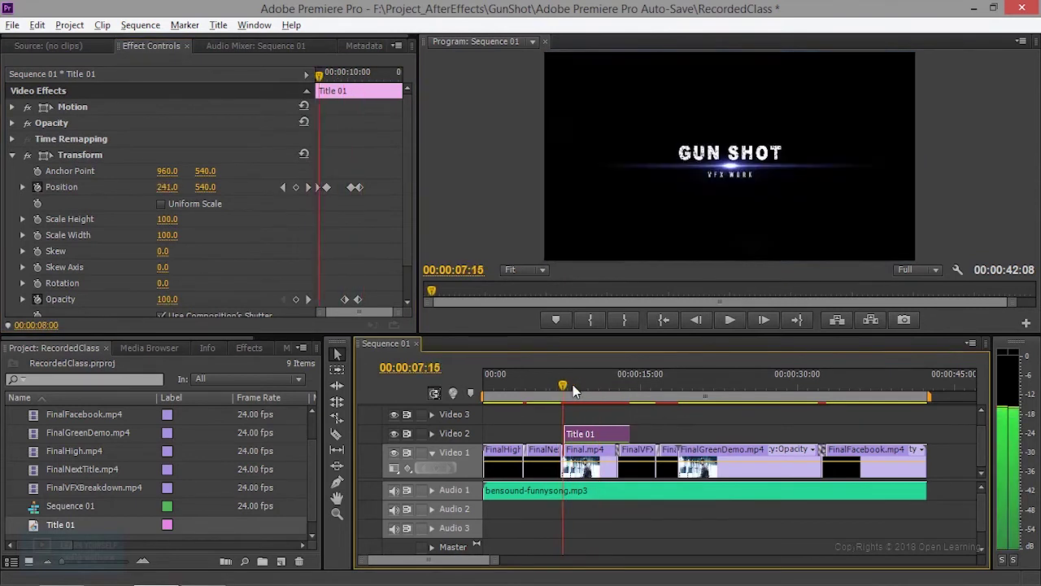
pyautogui.moveTo(582, 384); pyautogui.dragTo(584, 387)
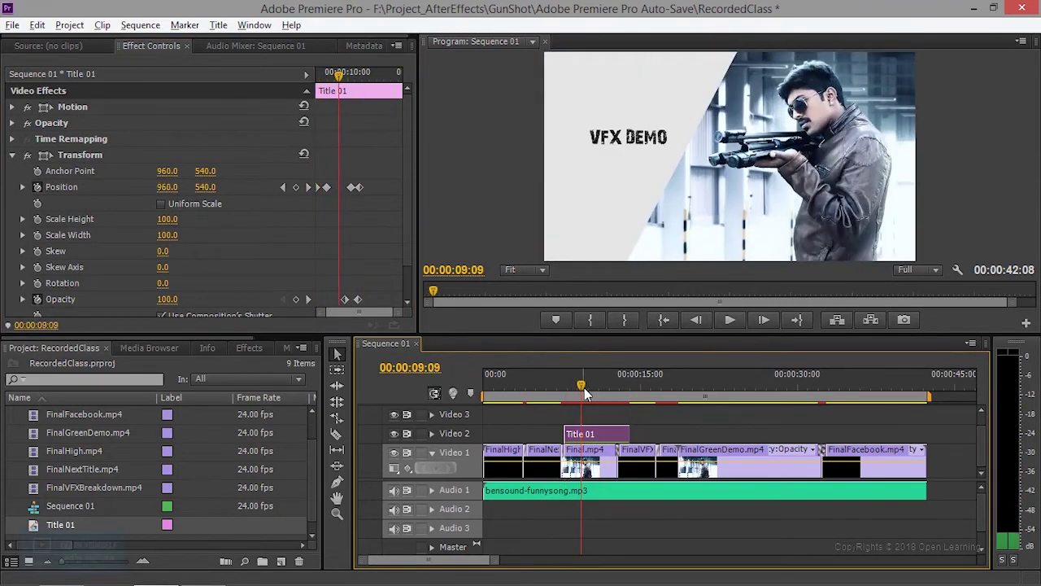
pyautogui.doubleClick(614, 431)
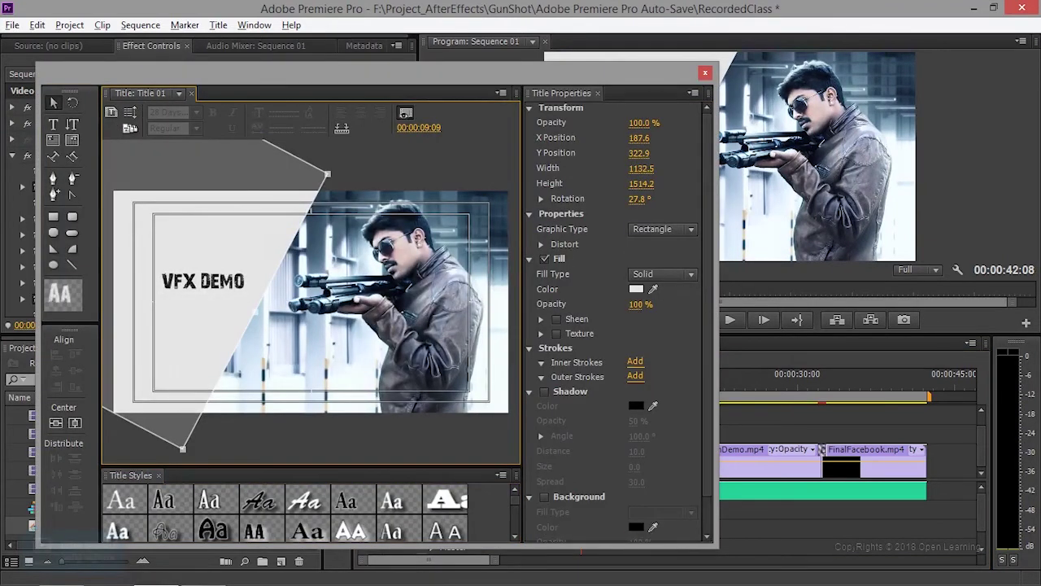
# Delete the slanted rectangle and draw a white rounded rectangle over the VFX DEMO text.
pyautogui.press('Delete')
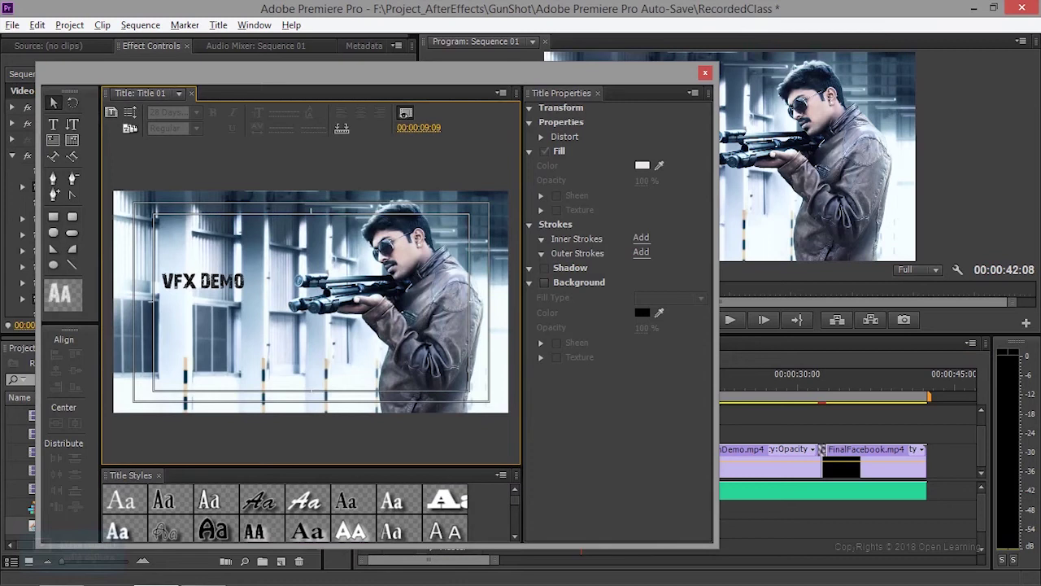
pyautogui.click(73, 217)
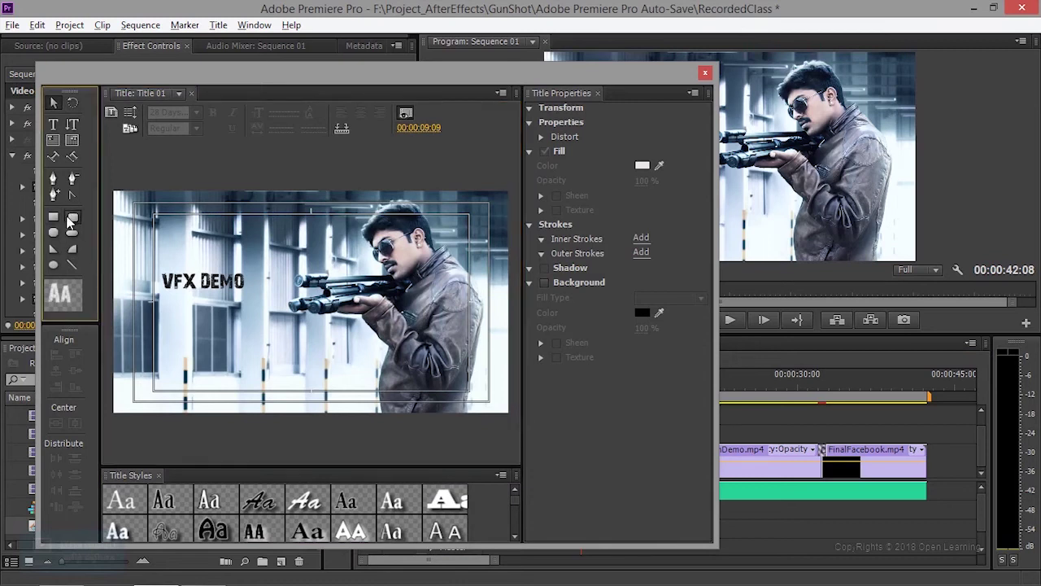
pyautogui.moveTo(126, 263); pyautogui.dragTo(264, 307)
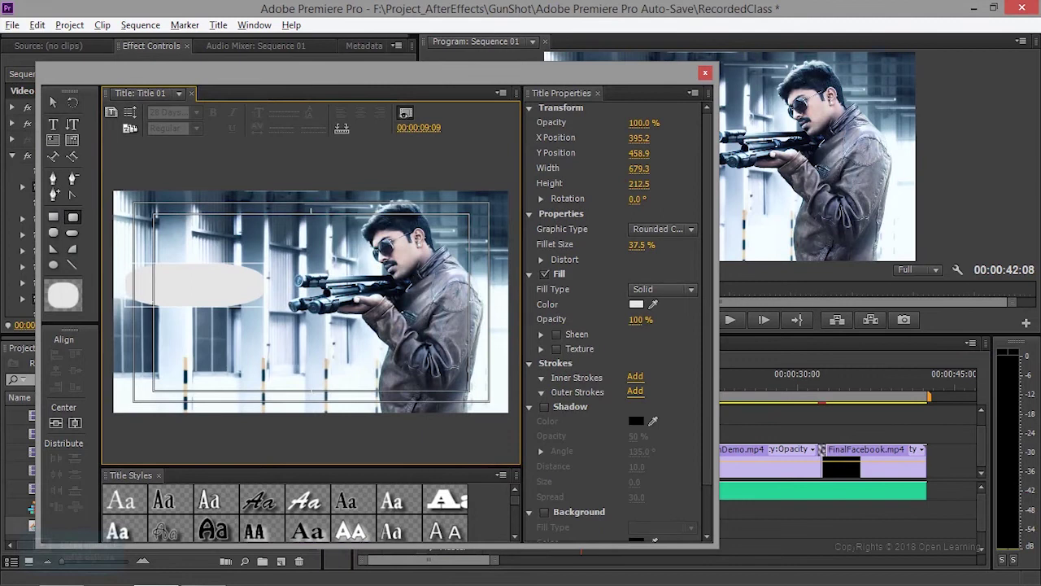
pyautogui.moveTo(195, 305); pyautogui.dragTo(195, 314)
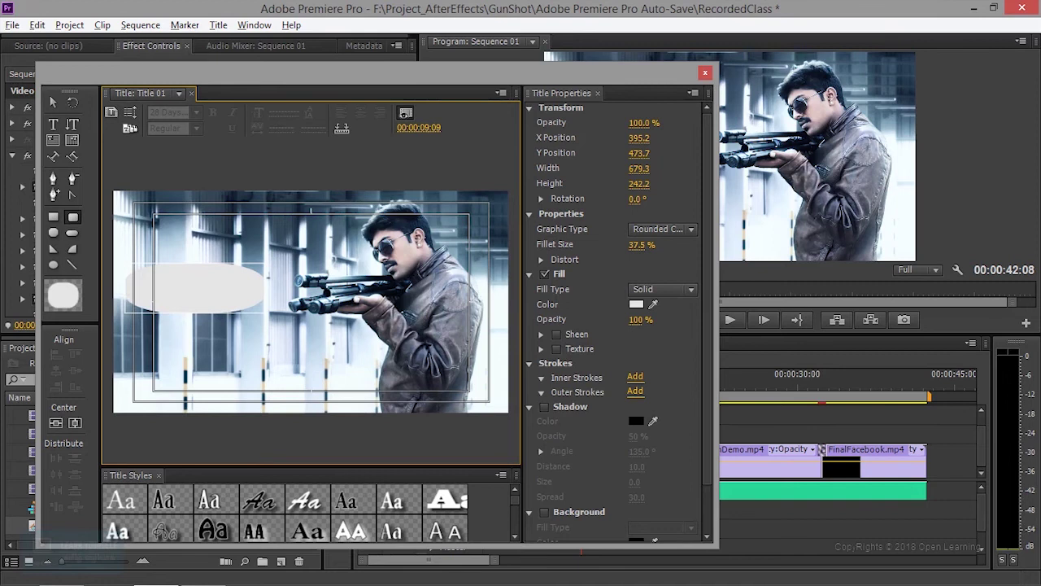
pyautogui.moveTo(265, 313); pyautogui.dragTo(262, 391)
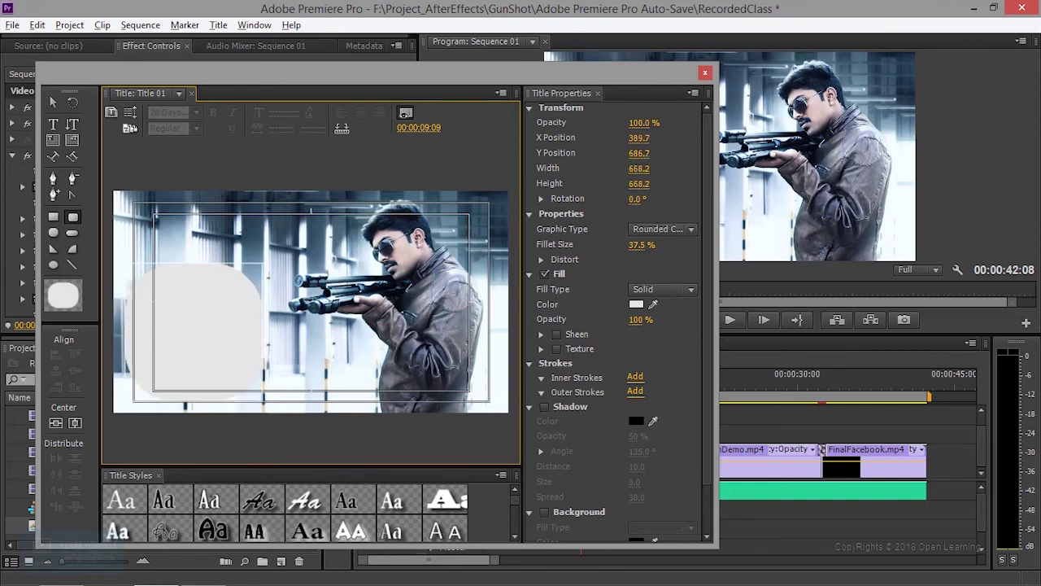
# Nudge and resize the rounded shape to 664.5 × 227.4 at X 387.8, Y 466.3.
pyautogui.hotkey('shift', 'Down')
pyautogui.hotkey('shift', 'Down')
pyautogui.hotkey('shift', 'Down')
pyautogui.hotkey('shift', 'Down')
pyautogui.hotkey('shift', 'Down')
pyautogui.hotkey('shift', 'Down')
pyautogui.hotkey('shift', 'Down')
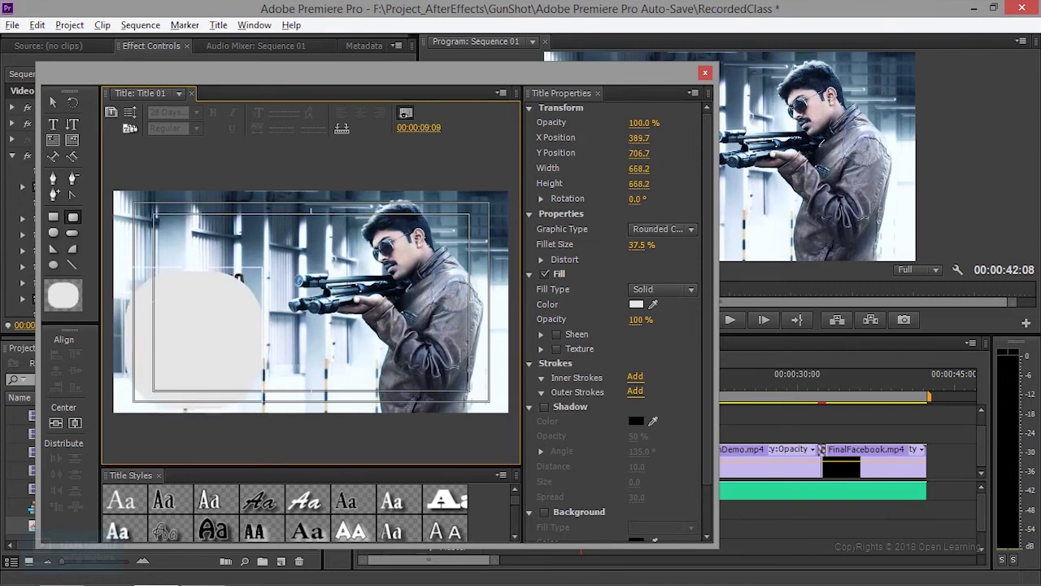
pyautogui.hotkey('shift', 'Down')
pyautogui.hotkey('shift', 'Down')
pyautogui.hotkey('shift', 'Down')
pyautogui.press('Up')
pyautogui.press('Up')
pyautogui.press('Up')
pyautogui.press('Up')
pyautogui.press('Up')
pyautogui.press('Up')
pyautogui.press('Up')
pyautogui.press('Up')
pyautogui.press('Up')
pyautogui.press('Up')
pyautogui.hotkey('shift', 'Up')
pyautogui.hotkey('shift', 'Up')
pyautogui.hotkey('shift', 'Up')
pyautogui.hotkey('shift', 'Up')
pyautogui.hotkey('shift', 'Up')
pyautogui.hotkey('shift', 'Up')
pyautogui.hotkey('shift', 'Up')
pyautogui.hotkey('shift', 'Up')
pyautogui.hotkey('shift', 'Up')
pyautogui.hotkey('shift', 'Up')
pyautogui.hotkey('shift', 'Up')
pyautogui.hotkey('shift', 'Up')
pyautogui.press('Up')
pyautogui.press('Up')
pyautogui.press('Up')
pyautogui.moveTo(261, 381); pyautogui.dragTo(261, 310)
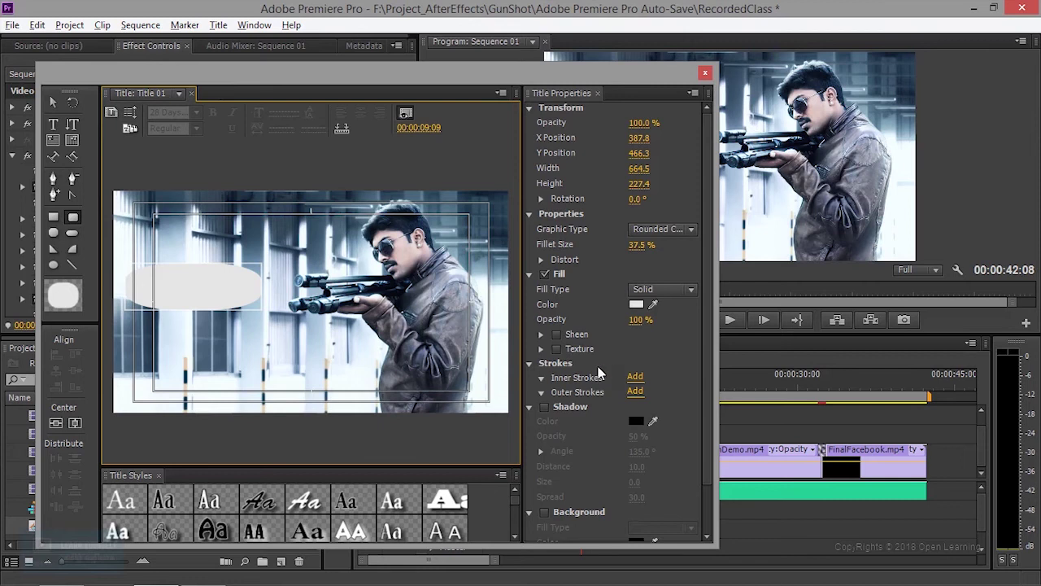
# Pull in the white oval's left side and raise its top edge, then delete the oval.
pyautogui.scroll(-2, 607, 368)
pyautogui.scroll(2, 607, 368)
pyautogui.moveTo(126, 287); pyautogui.dragTo(140, 287)
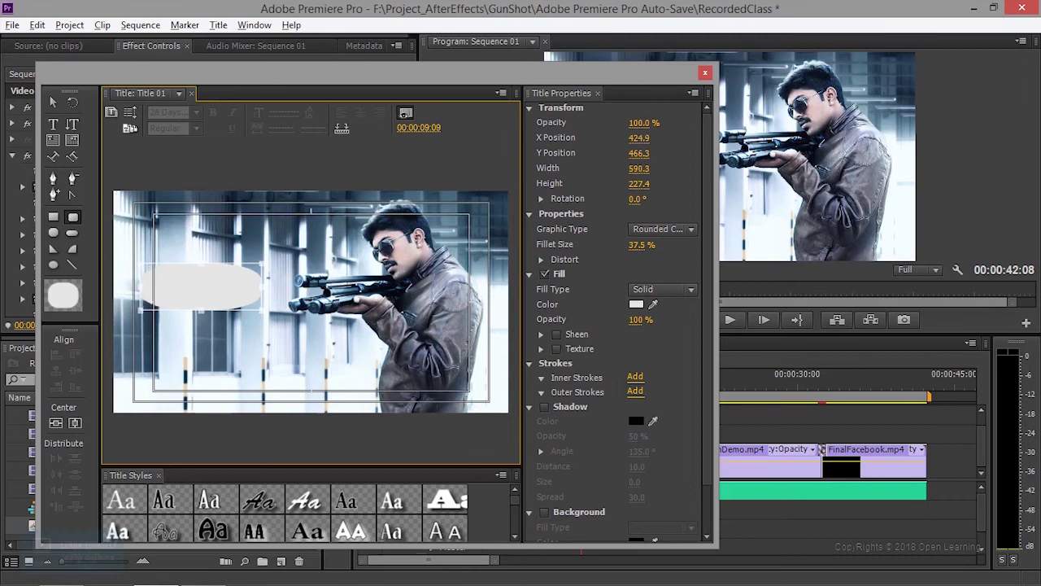
pyautogui.moveTo(200, 264); pyautogui.dragTo(200, 253)
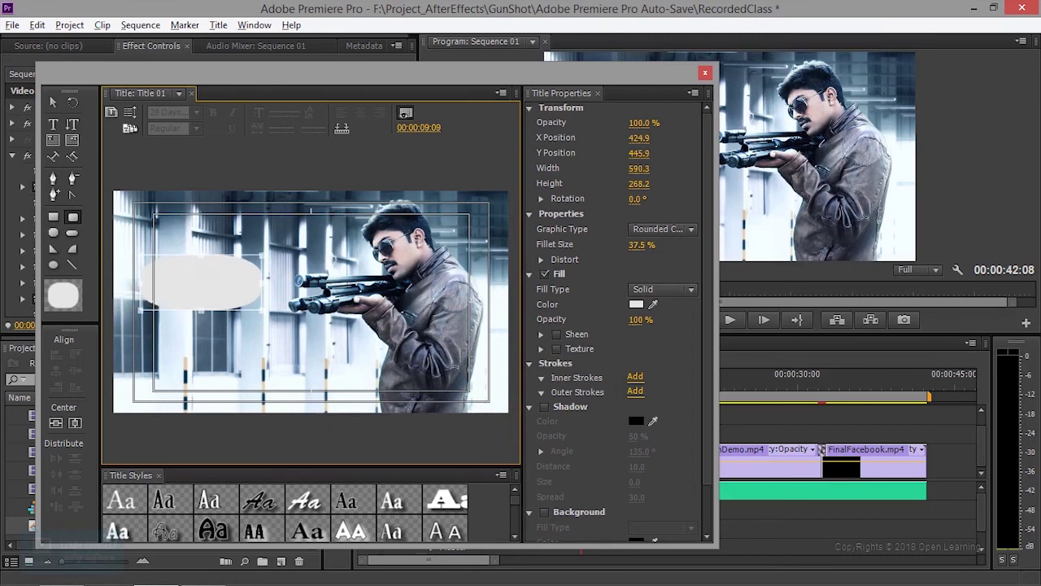
pyautogui.press('Delete')
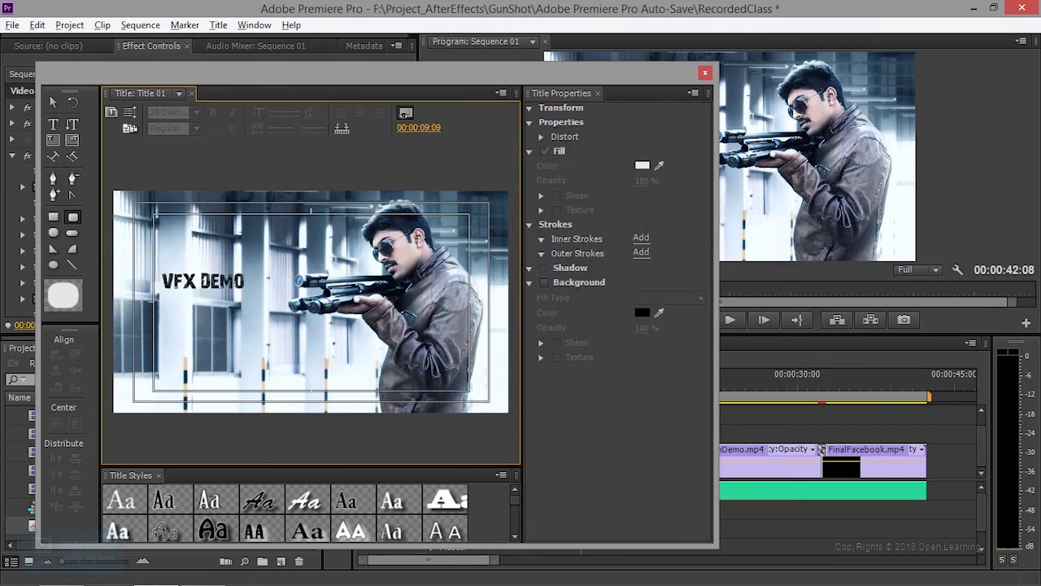
# Draw a white rounded-rectangle pill over the VFX DEMO text and send it to the back.
pyautogui.click(73, 232)
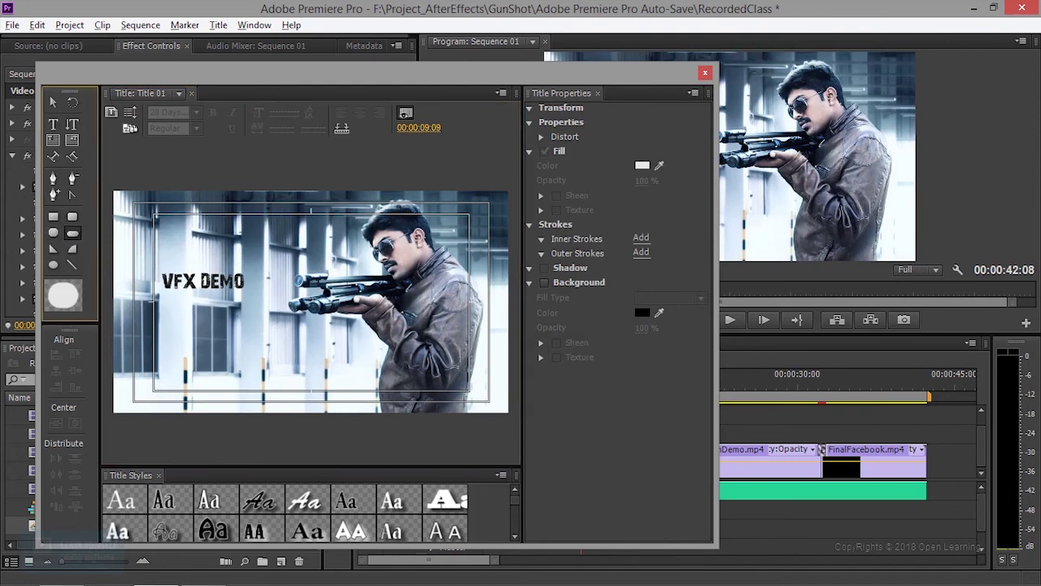
pyautogui.moveTo(154, 262); pyautogui.dragTo(261, 305)
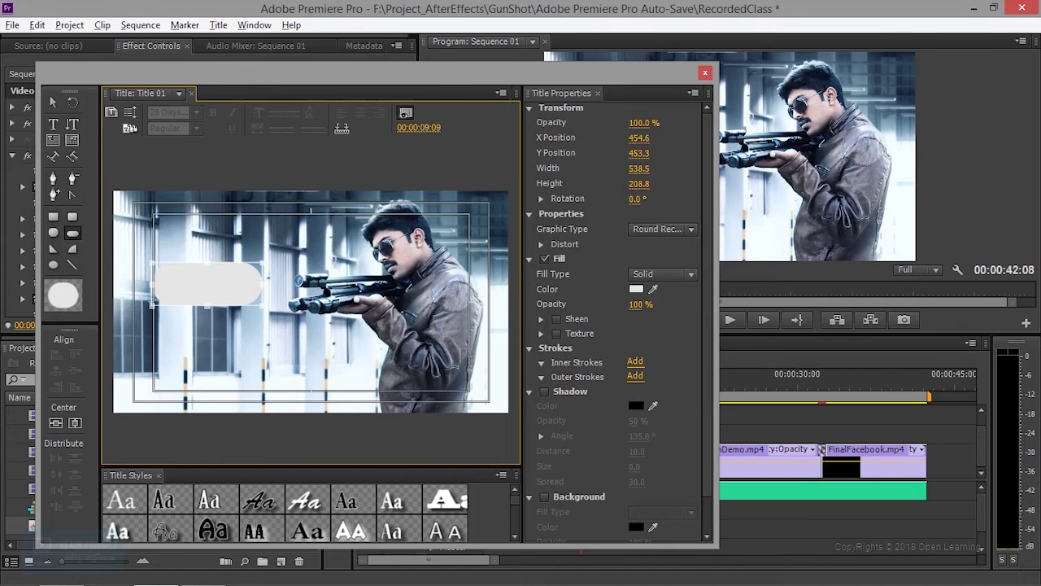
pyautogui.hotkey('ctrl', 'shift', '[')
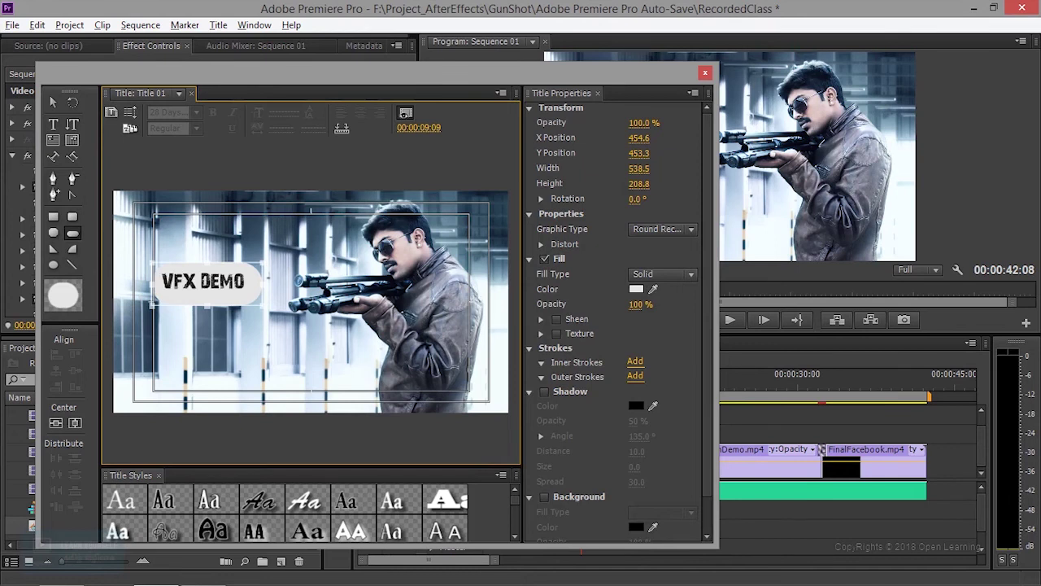
# Nudge the pill slightly up and left, close the Titler, and go to 07:15.
pyautogui.click(53, 102)
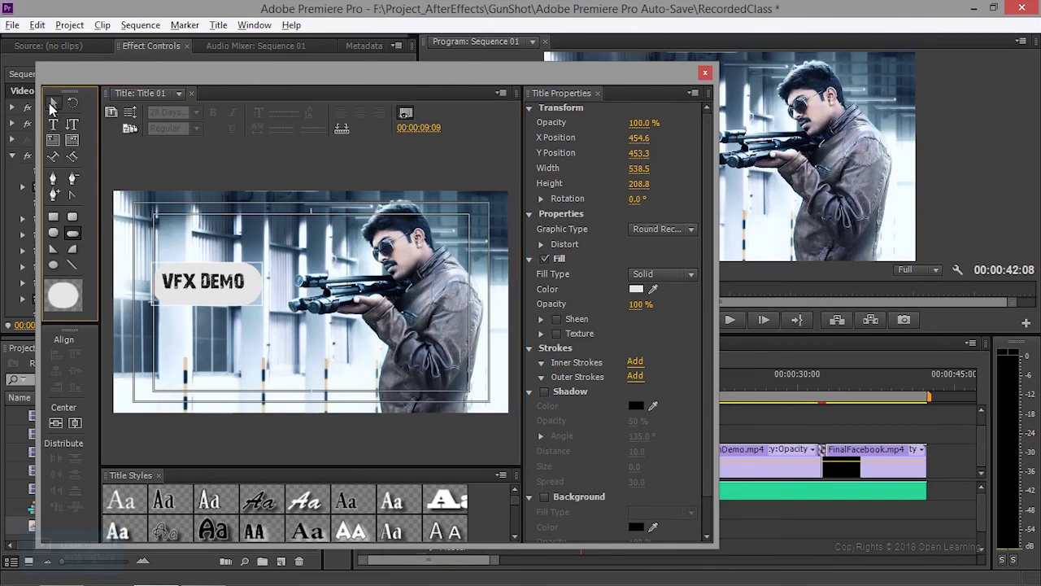
pyautogui.moveTo(203, 285); pyautogui.dragTo(200, 283)
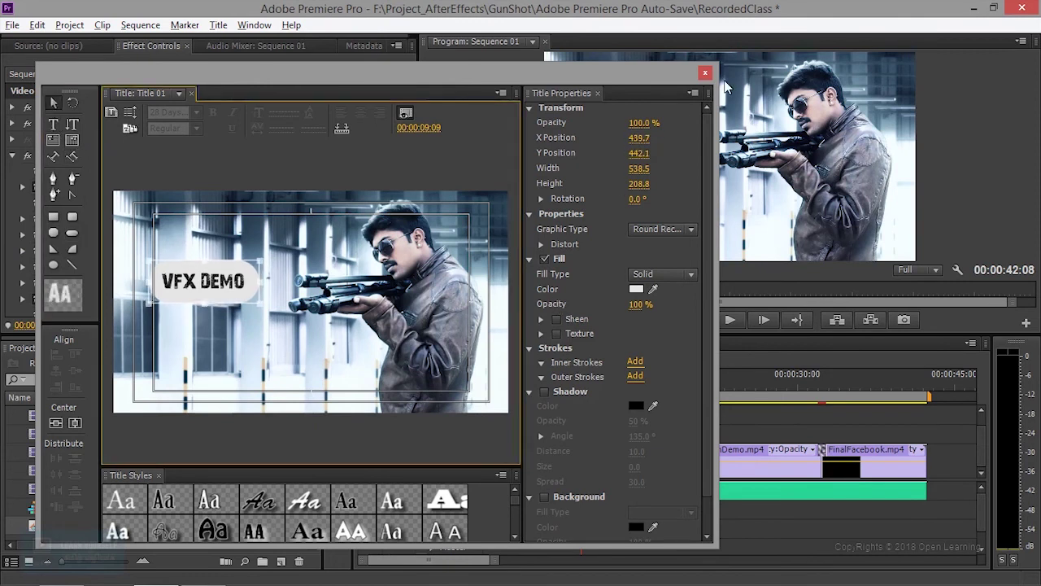
pyautogui.click(705, 73)
pyautogui.click(557, 393)
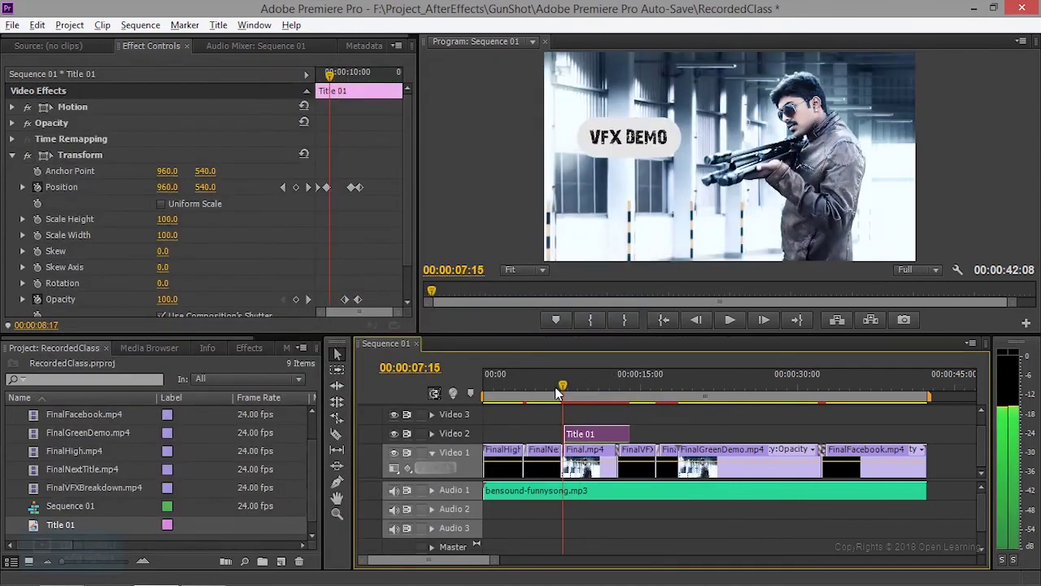
pyautogui.click(730, 320)
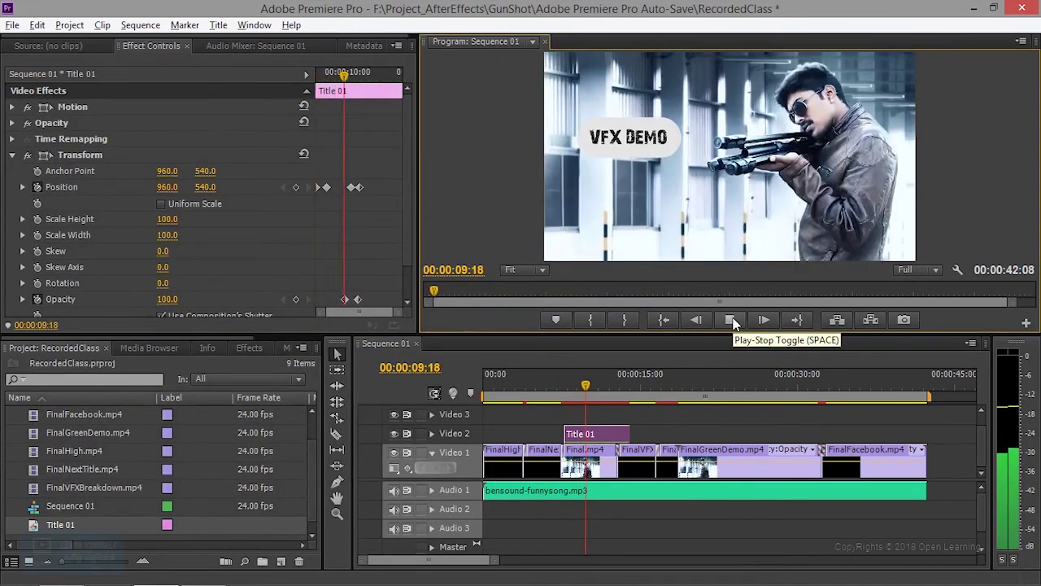
pyautogui.click(553, 384)
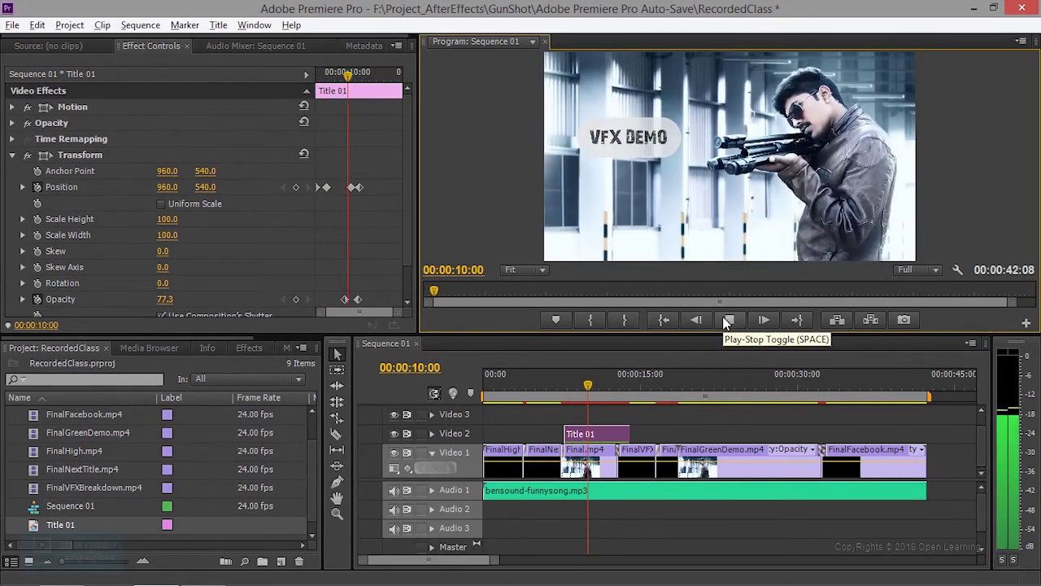
pyautogui.click(727, 320)
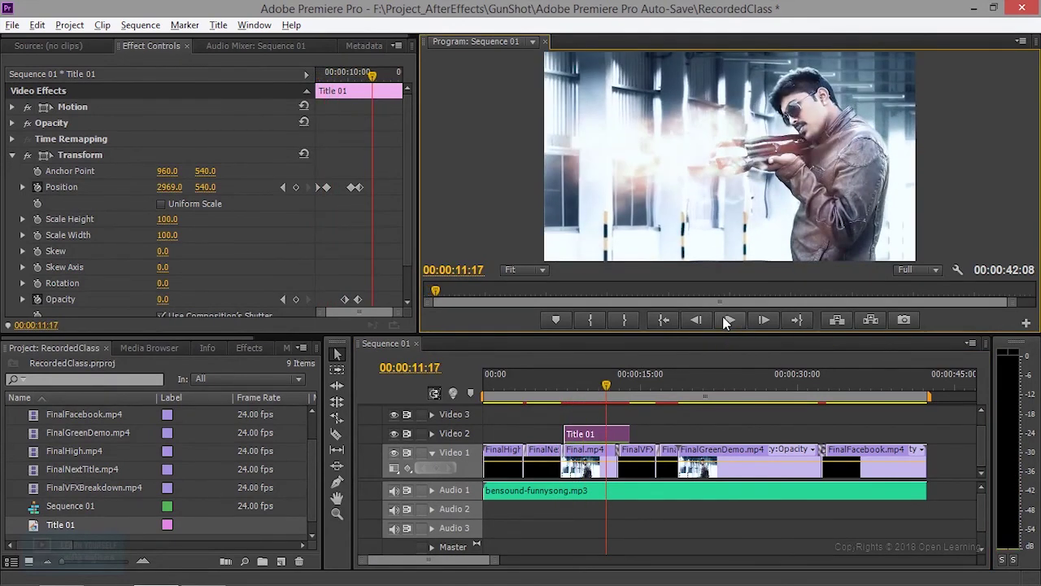